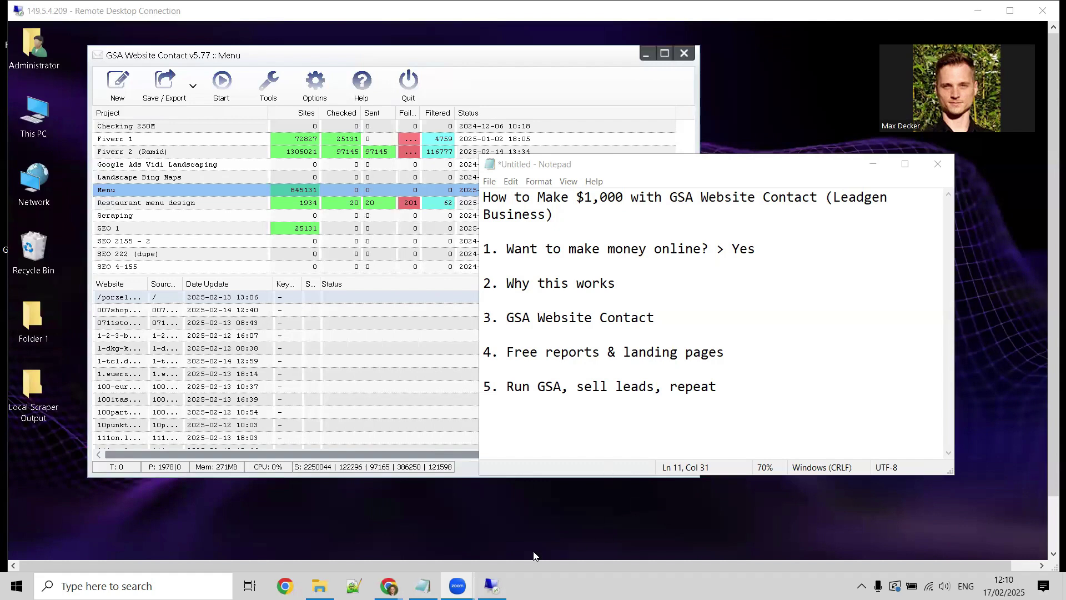
# Step: Bring the Fiverr Earnings page forward and highlight the $5,817.40 earnings to date amount
pyautogui.click(390, 586)
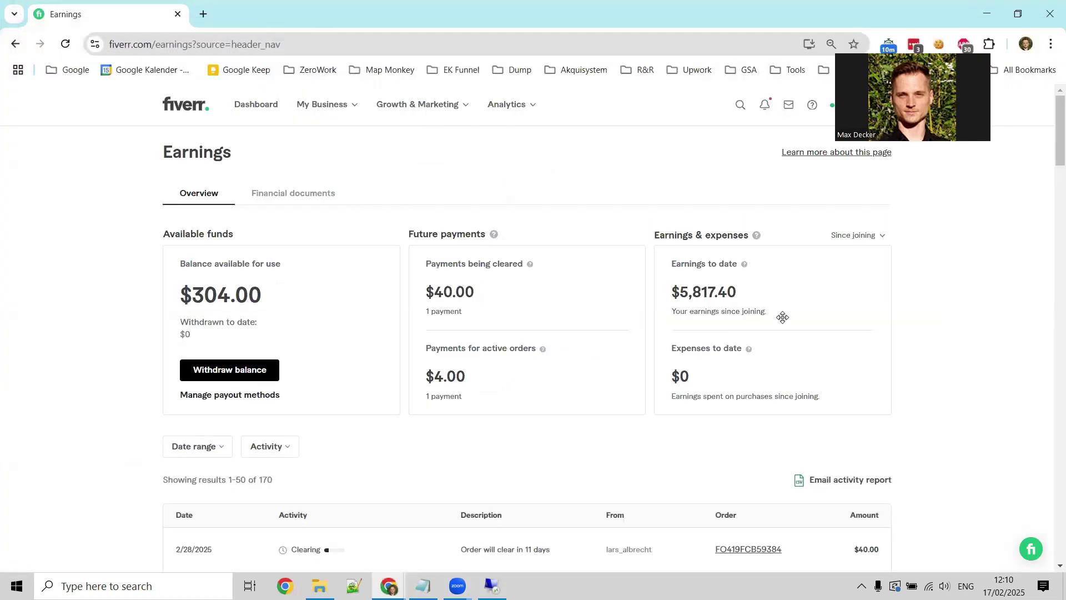
pyautogui.moveTo(671, 265); pyautogui.dragTo(738, 265)
pyautogui.moveTo(672, 292); pyautogui.dragTo(737, 292)
pyautogui.click(720, 291)
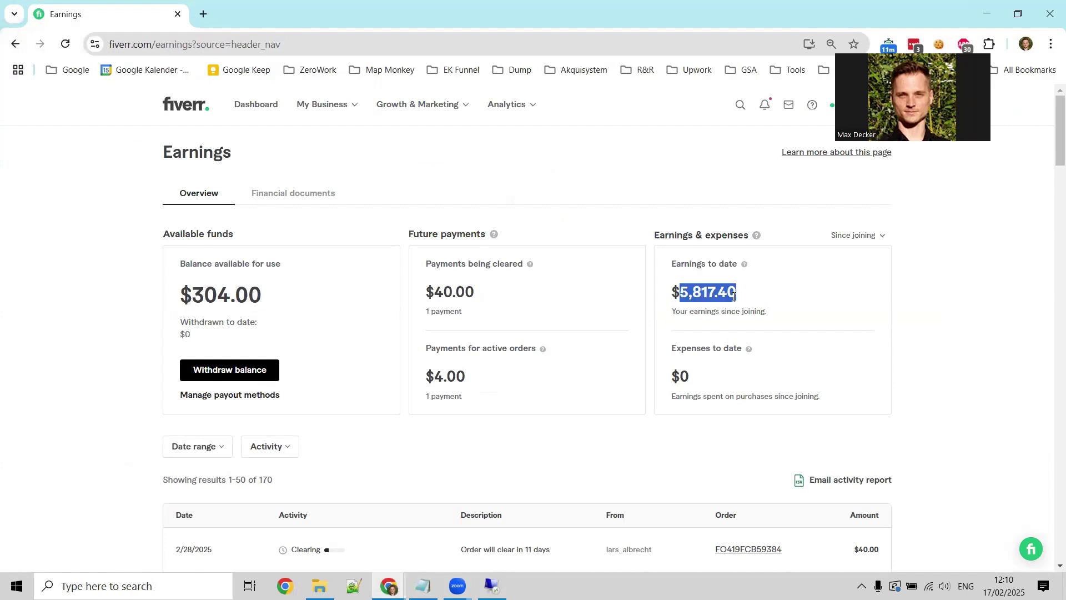
pyautogui.click(732, 293)
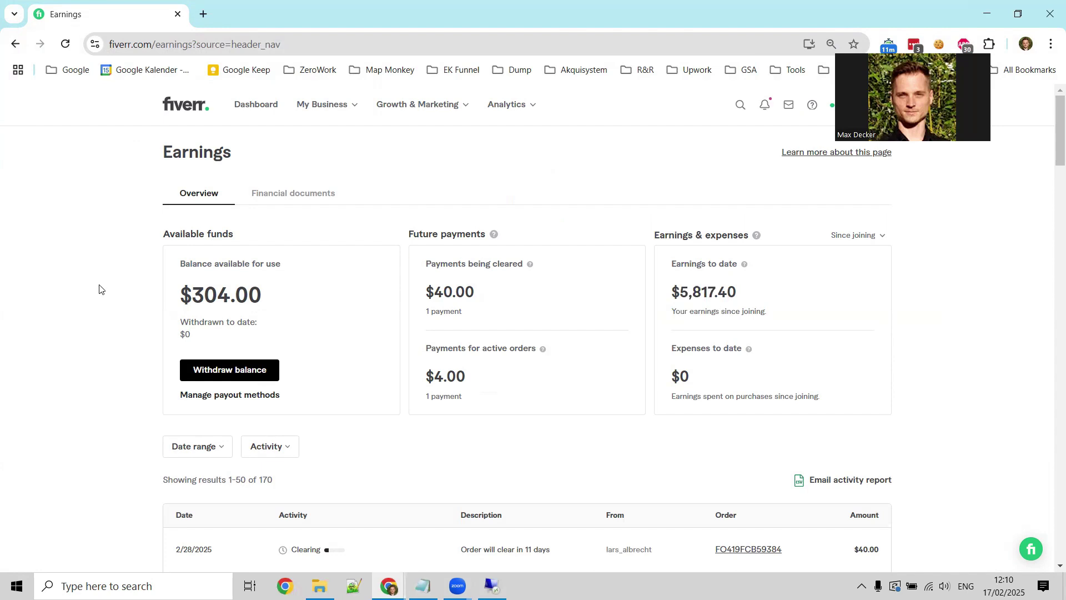
pyautogui.moveTo(673, 291); pyautogui.dragTo(737, 292)
pyautogui.click(734, 292)
pyautogui.scroll(-2, 418, 408)
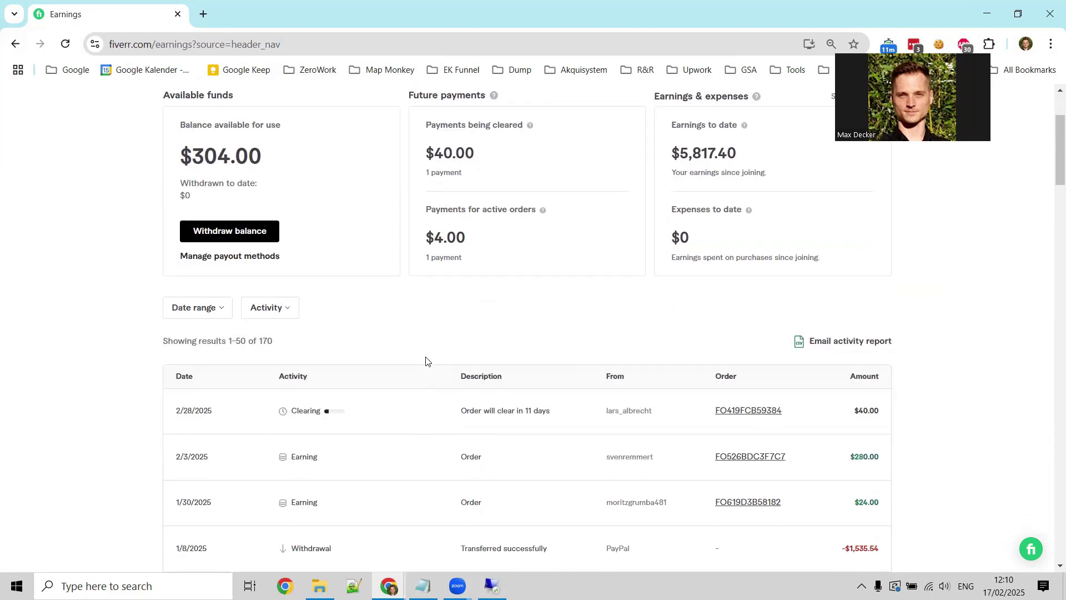
pyautogui.scroll(2, 430, 354)
pyautogui.scroll(2, 429, 355)
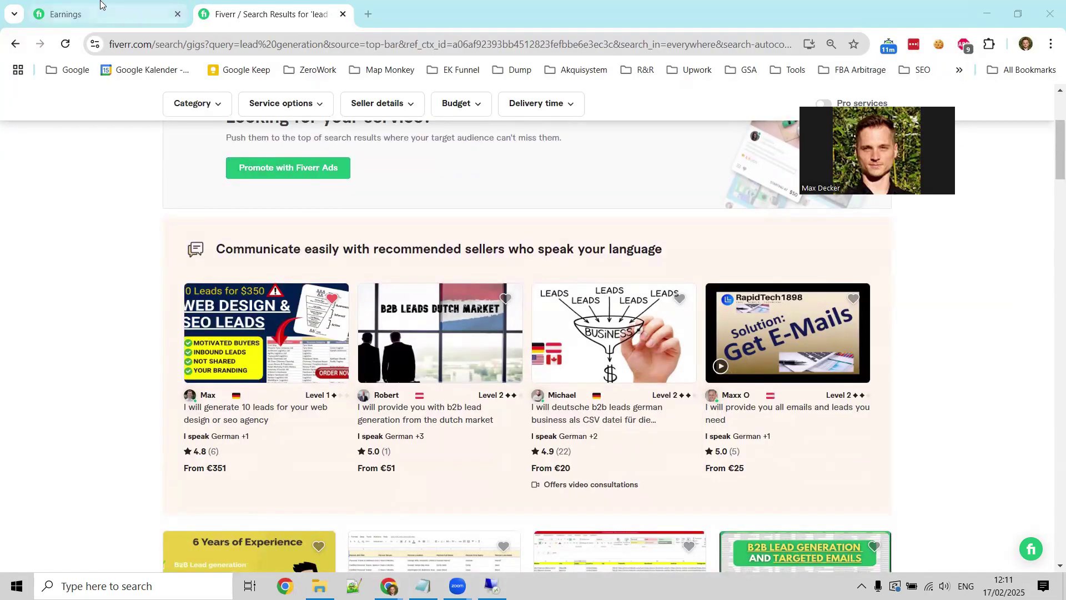
pyautogui.scroll(-3, 150, 329)
pyautogui.scroll(-3, 147, 240)
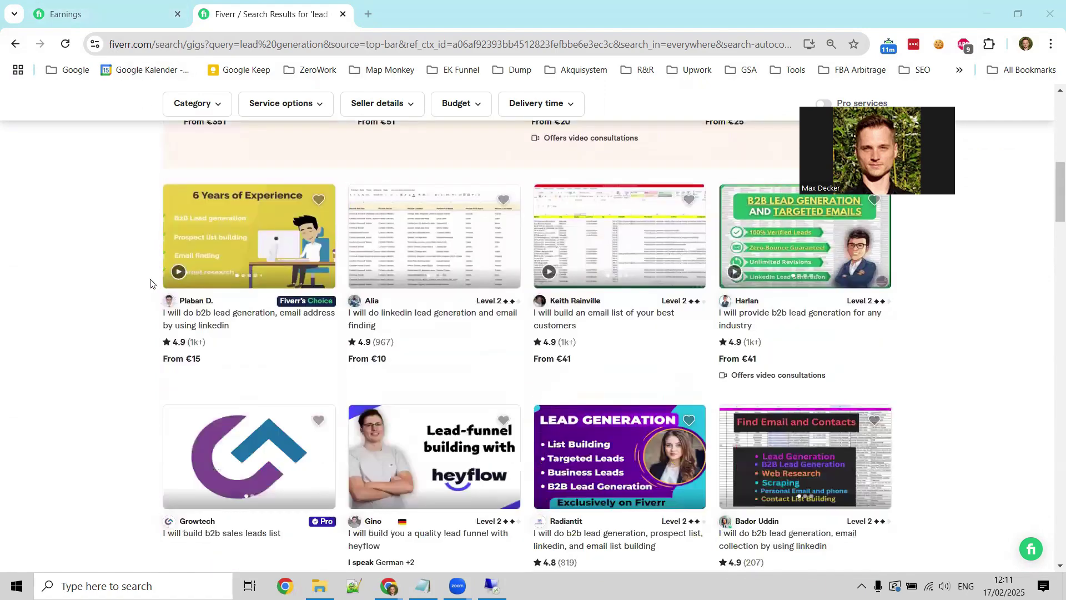
pyautogui.scroll(-3, 147, 292)
pyautogui.moveTo(359, 275); pyautogui.dragTo(259, 375)
pyautogui.scroll(-2, 268, 374)
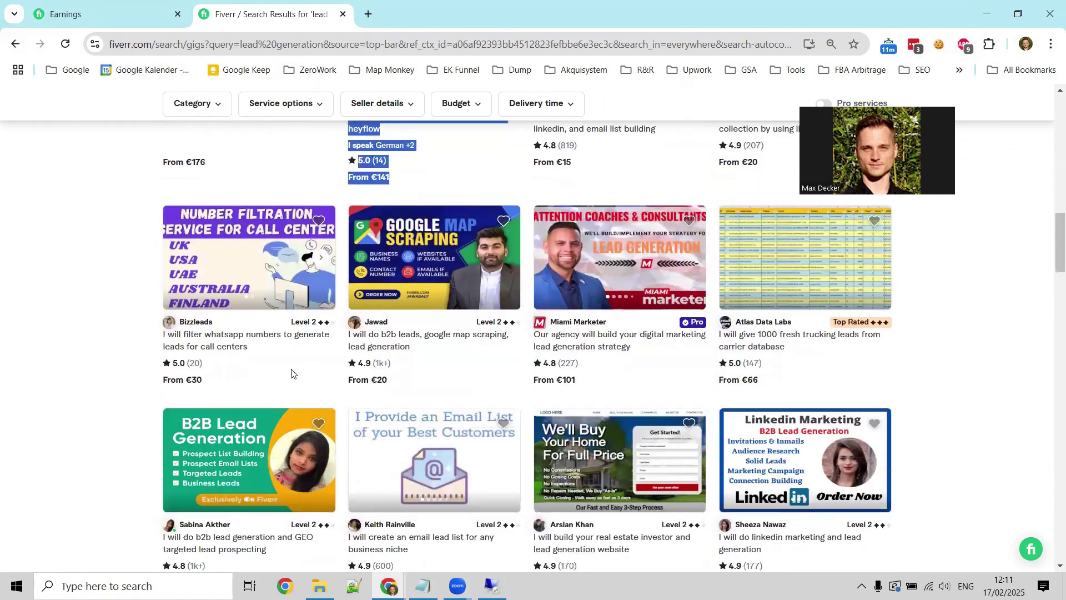
pyautogui.click(268, 375)
pyautogui.scroll(4, 149, 440)
pyautogui.scroll(5, 151, 440)
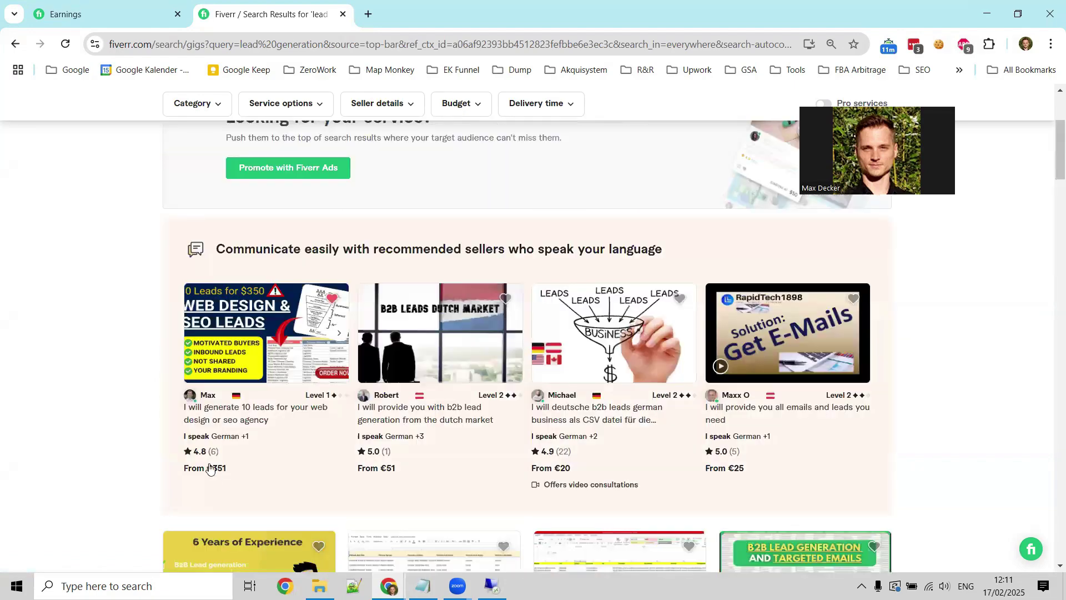
pyautogui.scroll(-1, 94, 469)
pyautogui.scroll(-5, 95, 469)
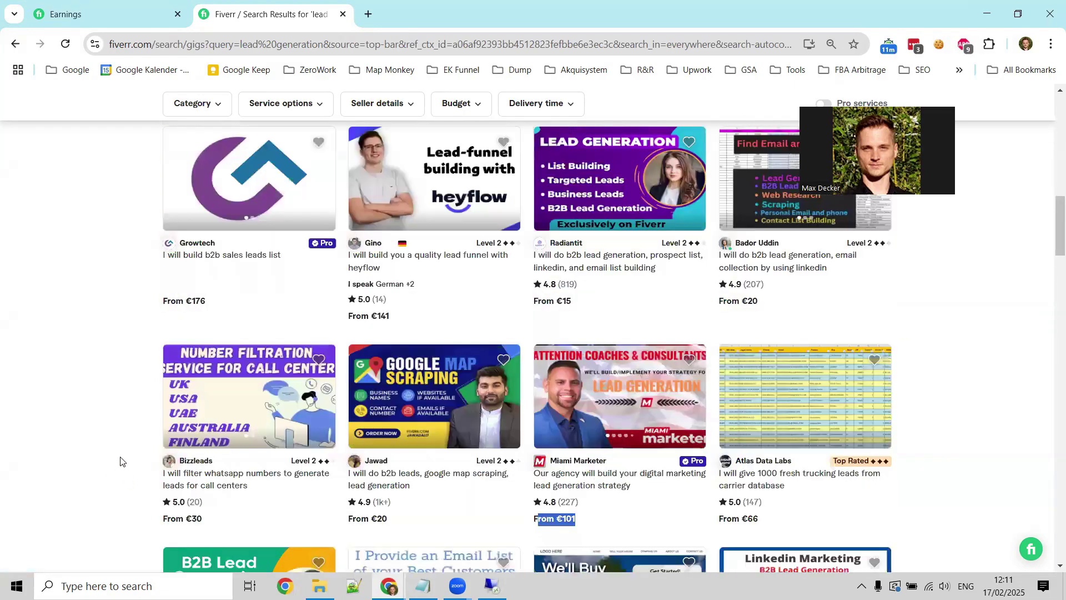
pyautogui.scroll(-4, 118, 461)
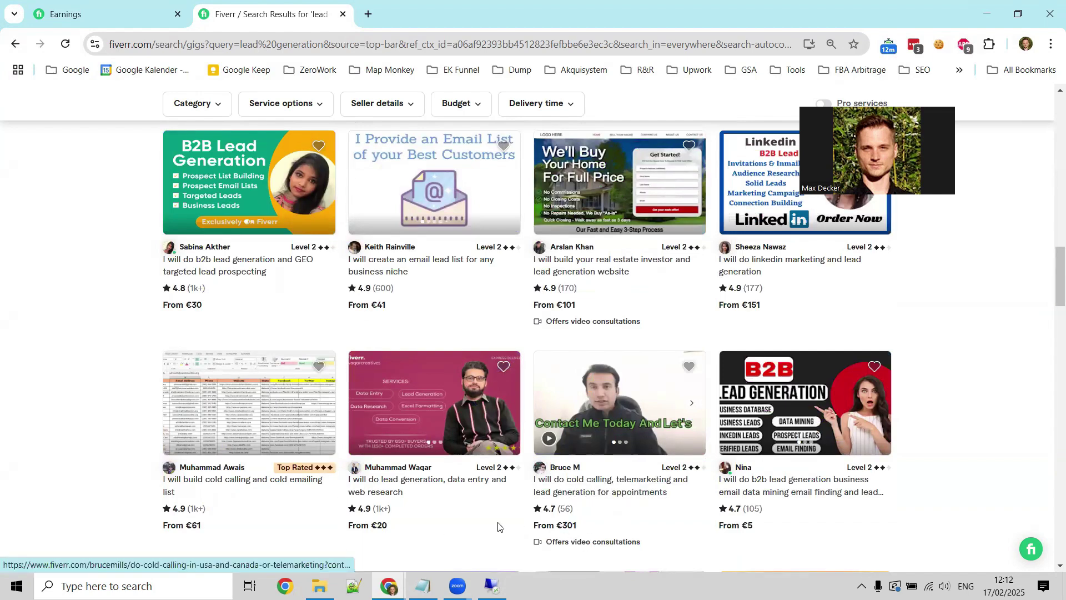
pyautogui.scroll(-5, 491, 528)
pyautogui.moveTo(162, 417); pyautogui.dragTo(203, 401)
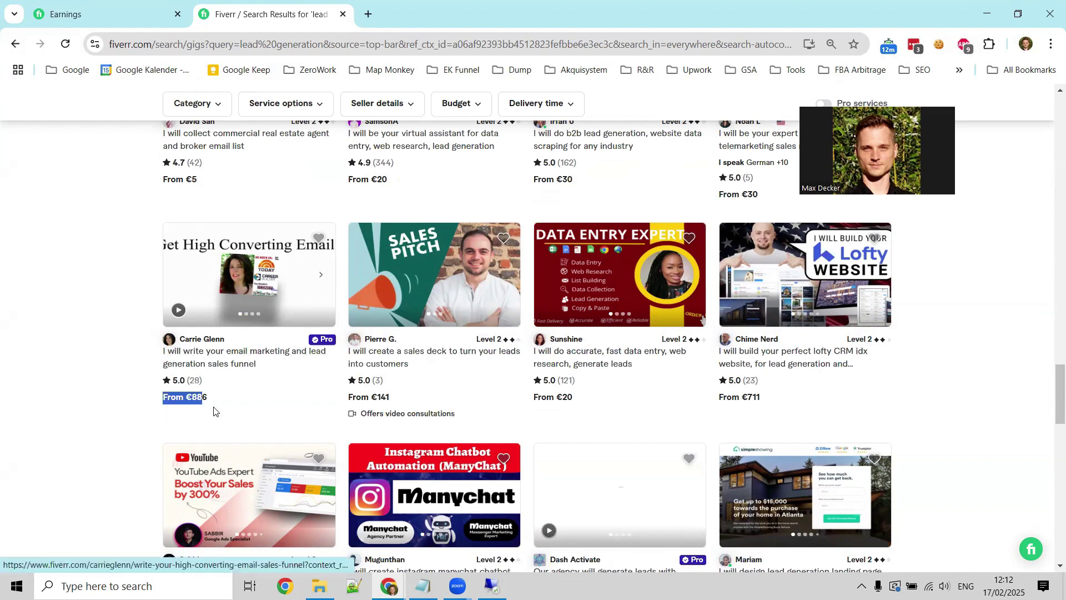
pyautogui.click(232, 426)
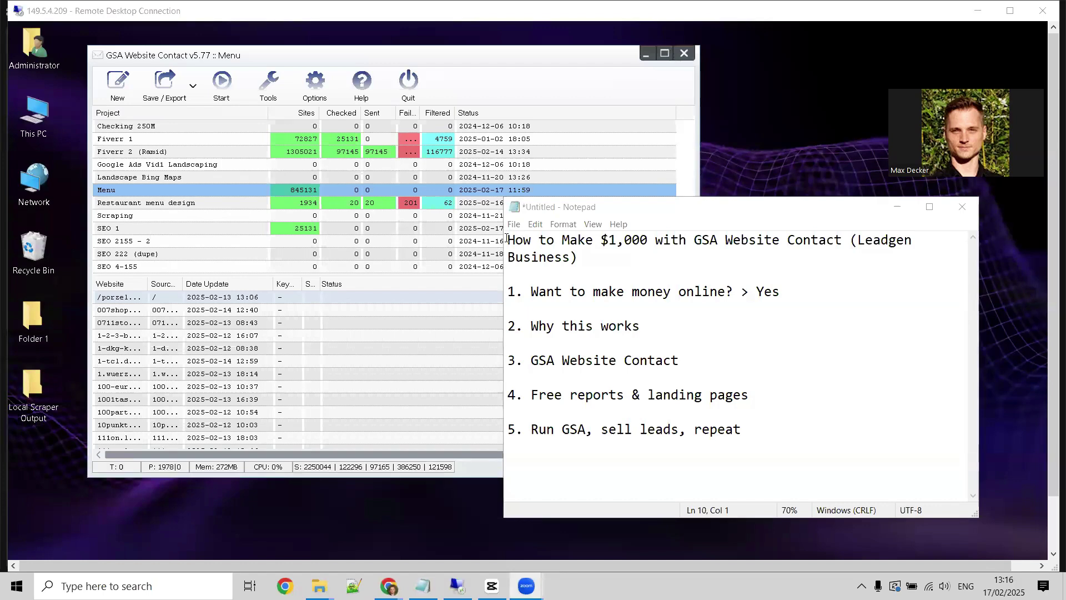
# Step: Highlight the outline title and each of the five numbered points in turn
pyautogui.moveTo(508, 240); pyautogui.dragTo(813, 435)
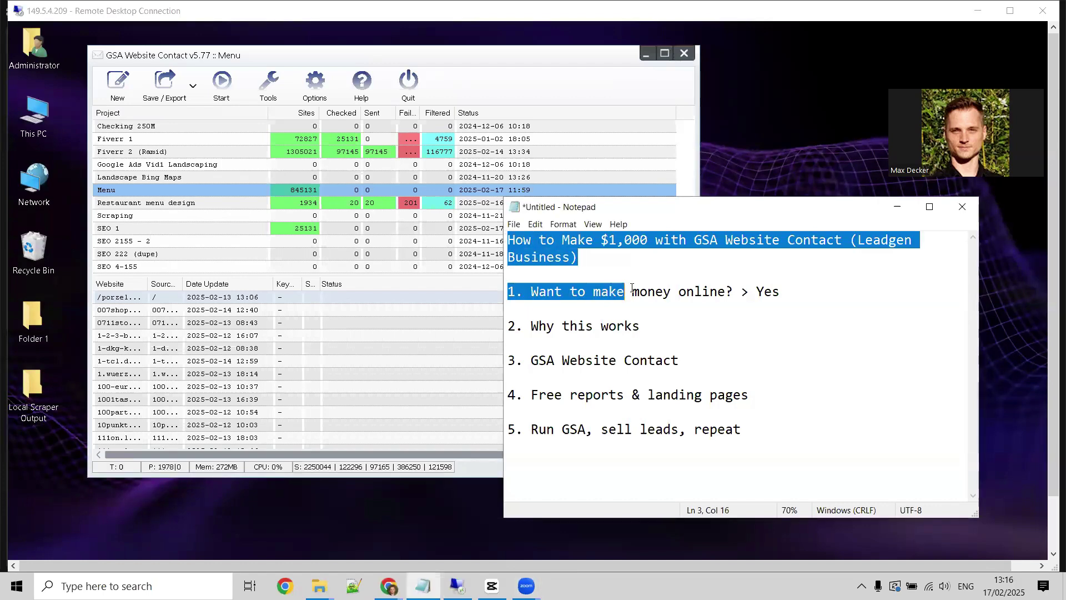
pyautogui.click(809, 441)
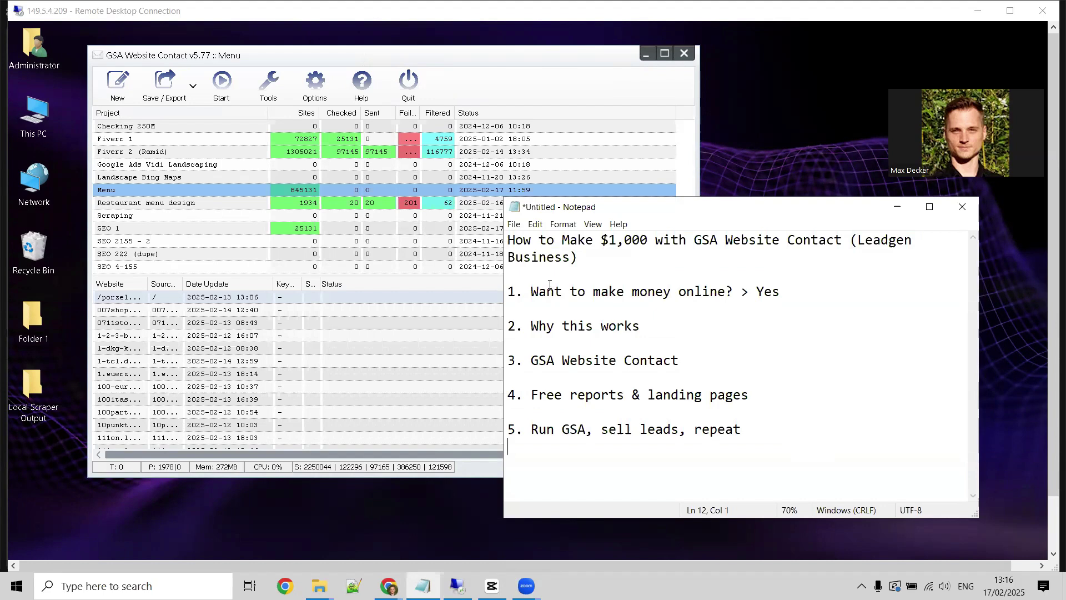
pyautogui.moveTo(510, 289); pyautogui.dragTo(780, 293)
pyautogui.moveTo(510, 325); pyautogui.dragTo(640, 328)
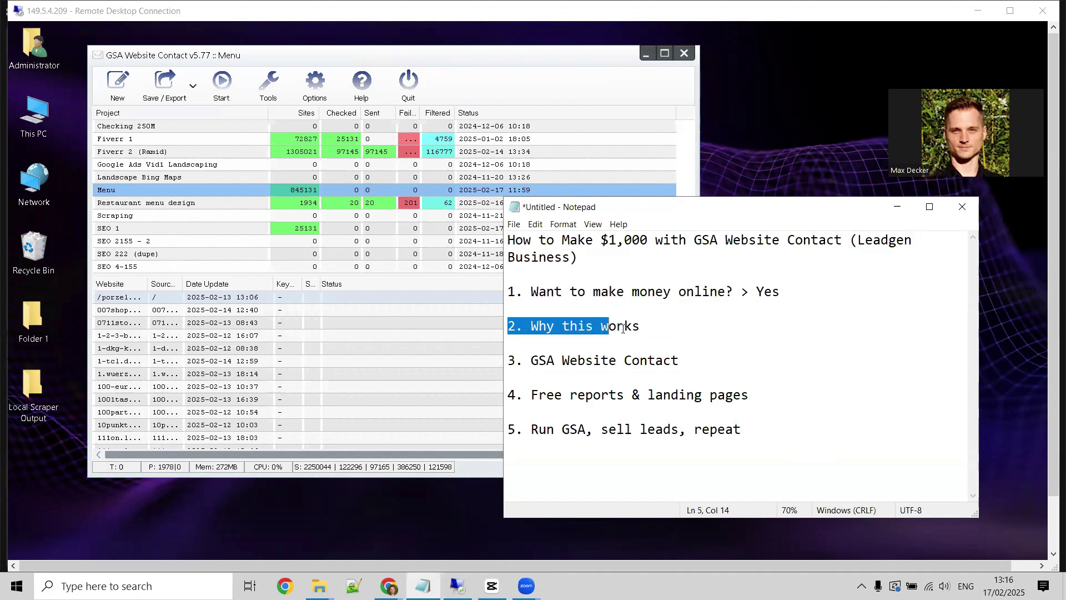
pyautogui.moveTo(509, 361); pyautogui.dragTo(677, 374)
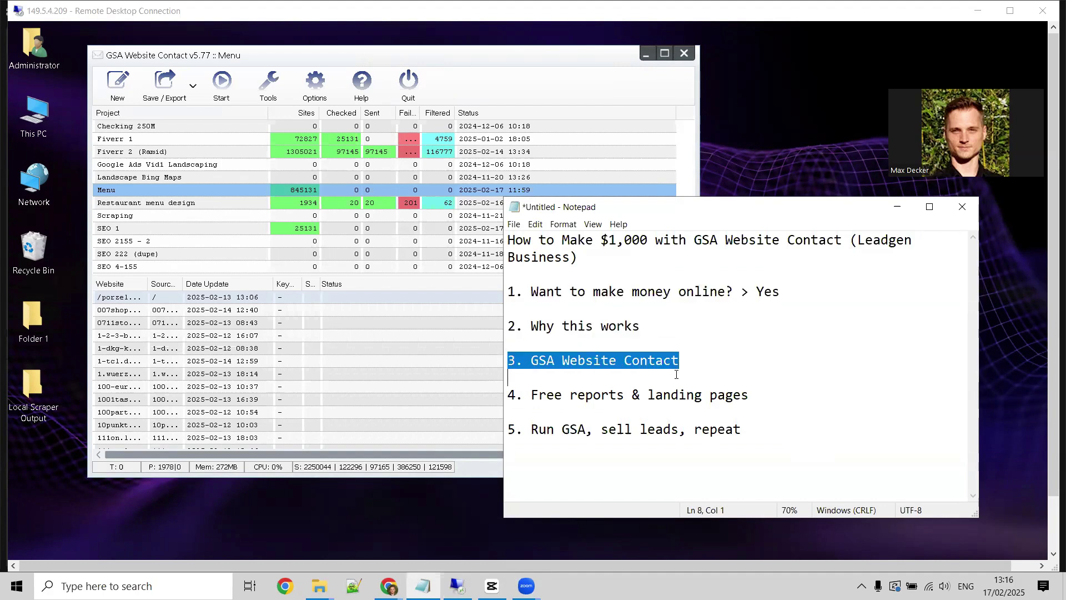
pyautogui.moveTo(509, 395); pyautogui.dragTo(770, 395)
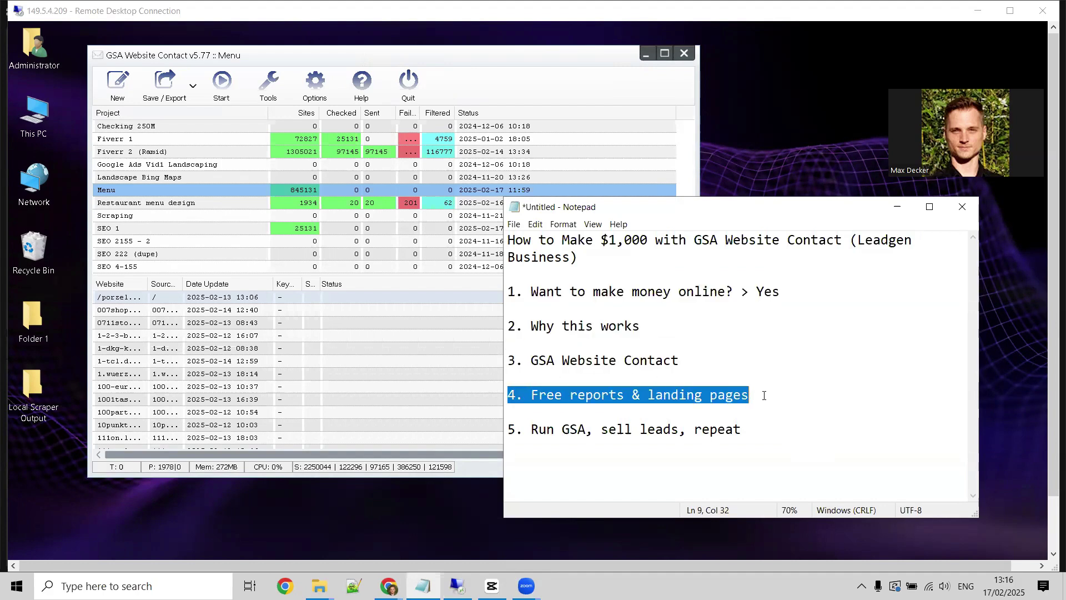
pyautogui.moveTo(509, 429); pyautogui.dragTo(763, 433)
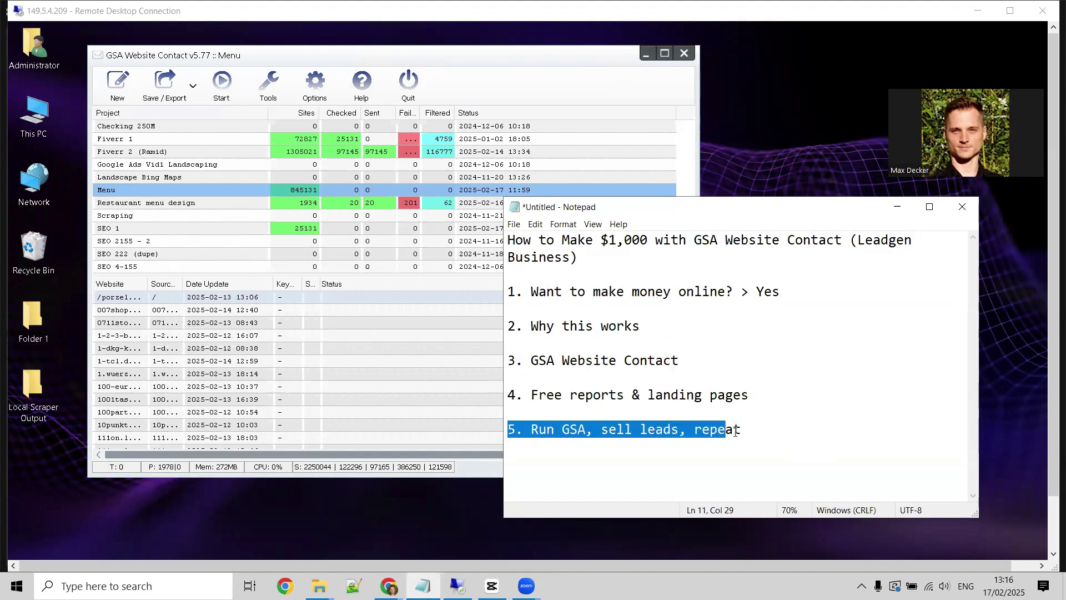
# Step: Highlight point 1 'Want to make money online?' and move to the empty line after point 5
pyautogui.click(757, 454)
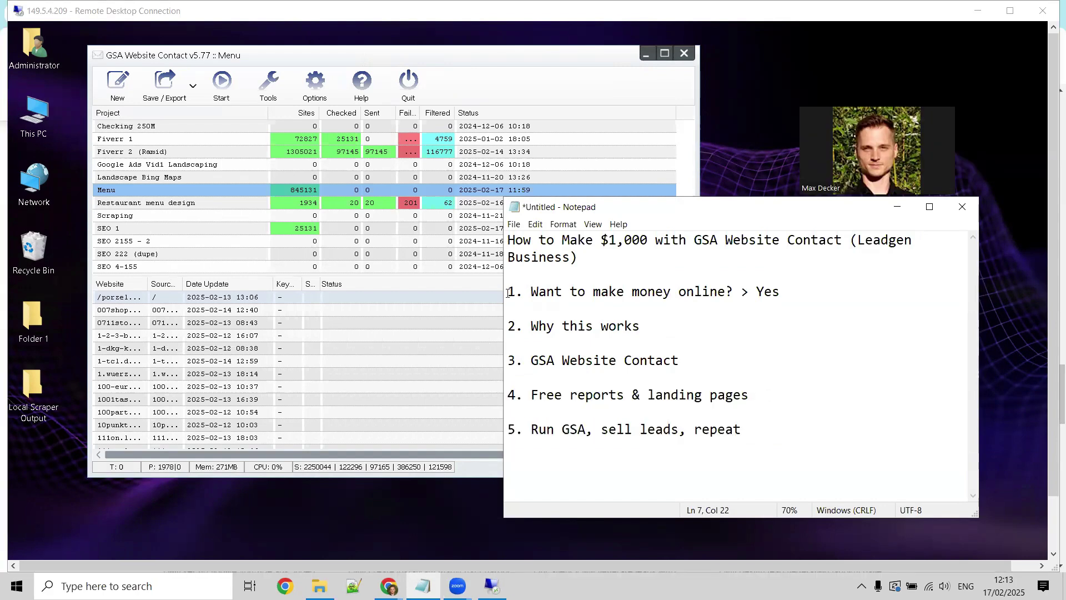
pyautogui.moveTo(509, 291); pyautogui.dragTo(798, 286)
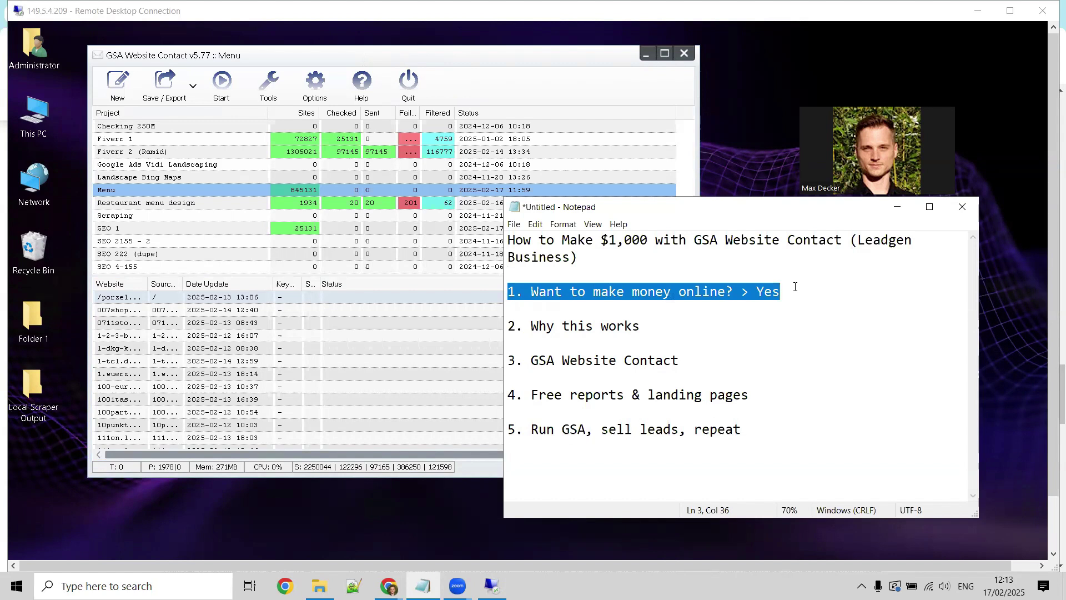
pyautogui.click(531, 291)
pyautogui.moveTo(530, 291); pyautogui.dragTo(793, 292)
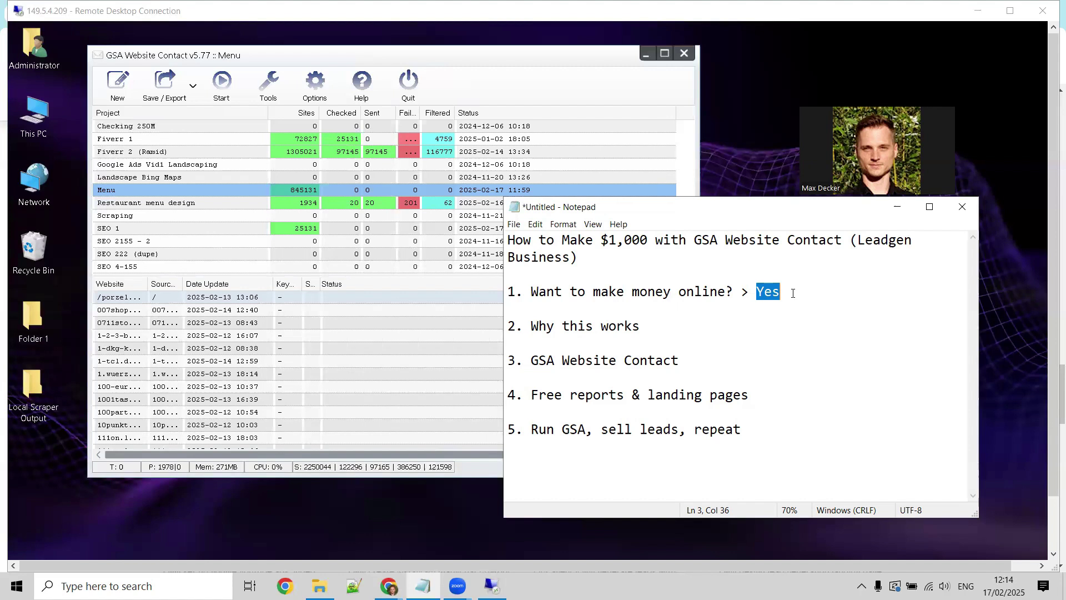
pyautogui.click(662, 474)
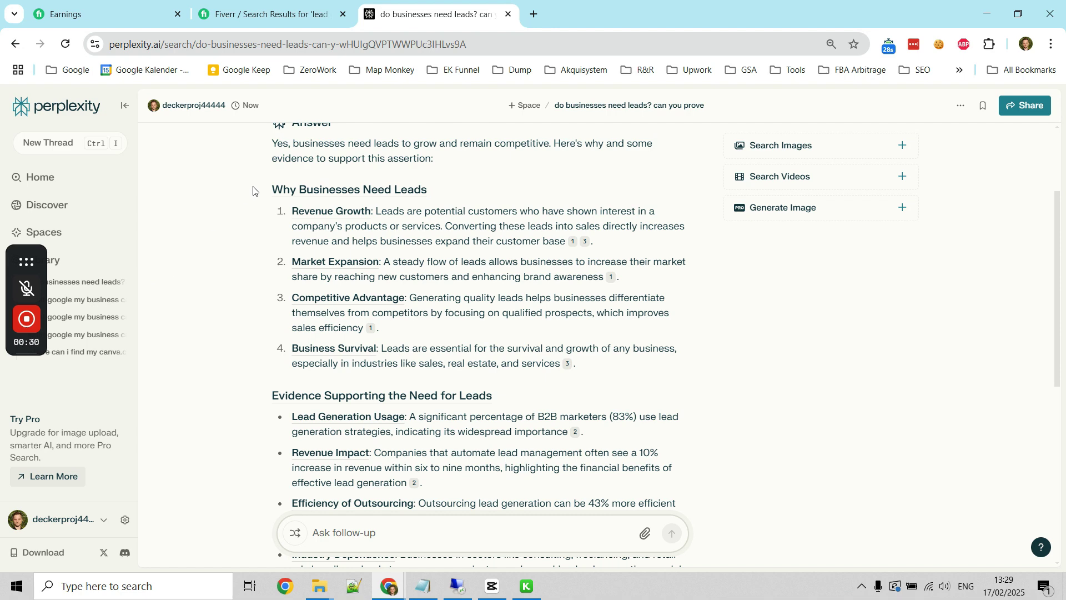
# Step: Highlight the four reasons businesses need leads, then open citation 2 and highlight its statistics including the 43% outsourcing figure
pyautogui.moveTo(269, 188); pyautogui.dragTo(572, 370)
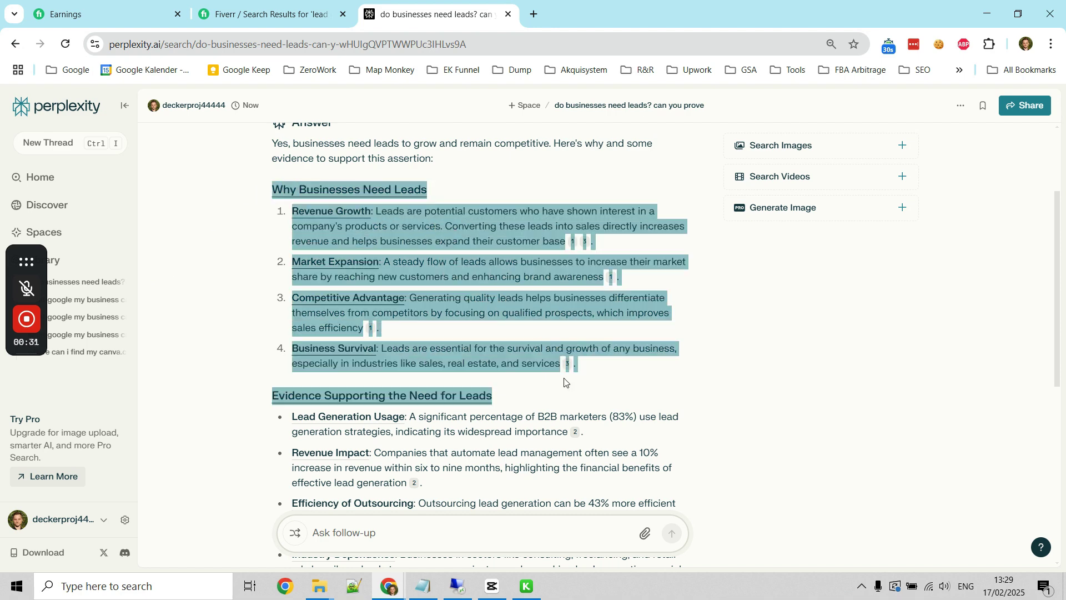
pyautogui.click(199, 309)
pyautogui.scroll(-3, 199, 310)
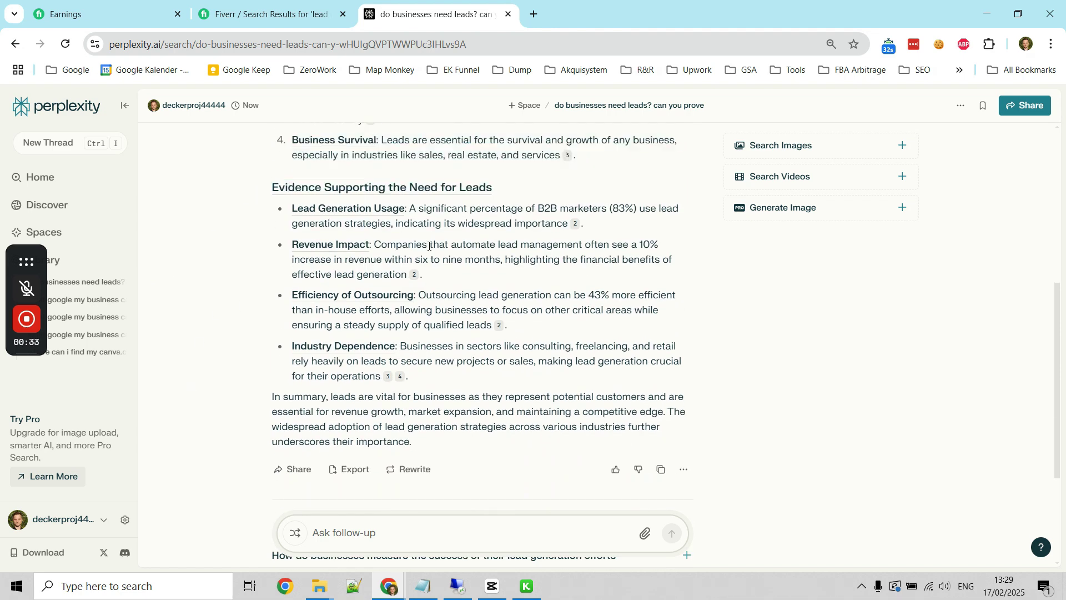
pyautogui.middleClick(575, 224)
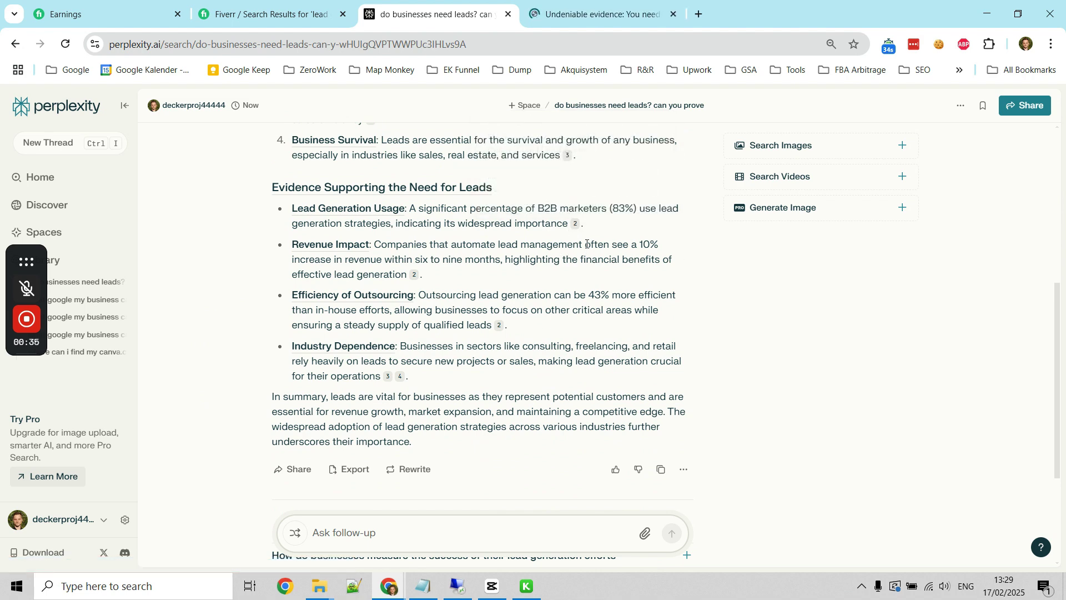
pyautogui.hotkey('ctrl', 'Tab')
pyautogui.moveTo(101, 335)
pyautogui.mouseDown()
pyautogui.moveTo(373, 346)
pyautogui.moveTo(584, 391)
pyautogui.mouseUp()
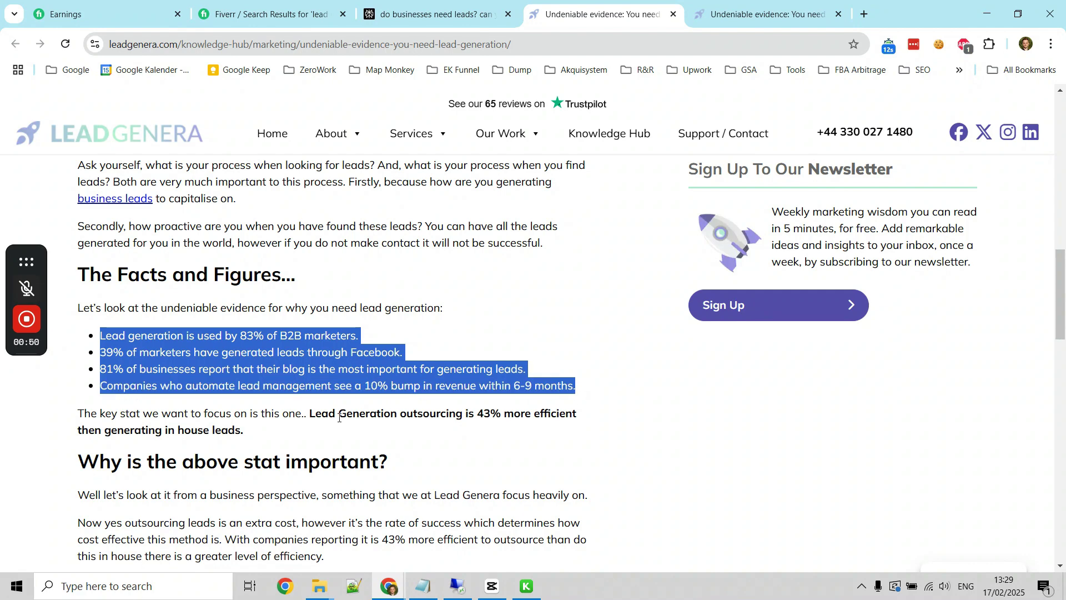
pyautogui.moveTo(311, 413); pyautogui.dragTo(391, 441)
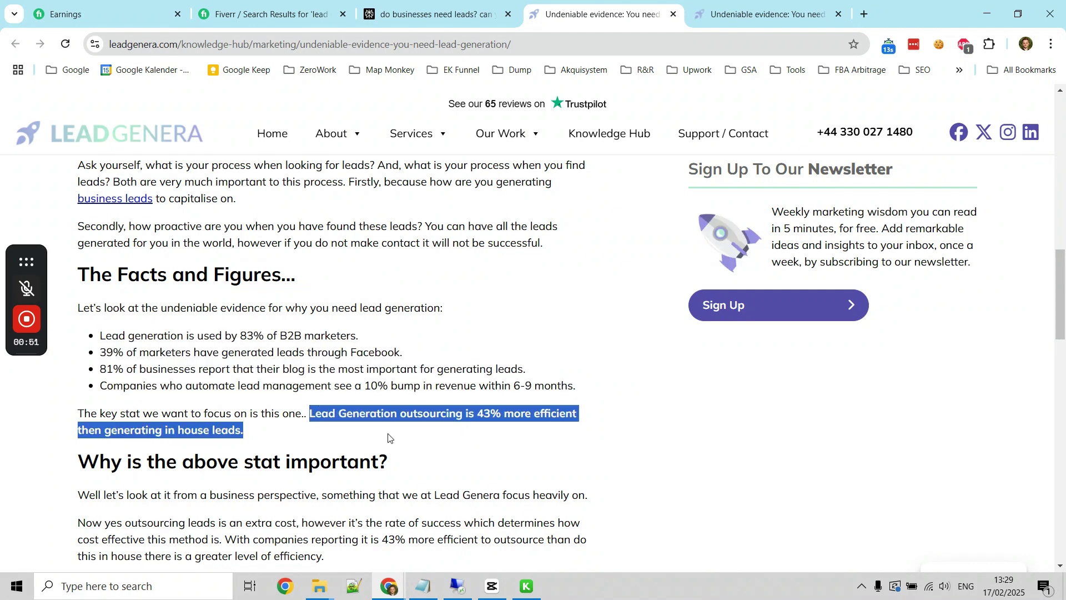
# Step: Select the GSA heading word on the product page and clear the intro text selection
pyautogui.click(310, 440)
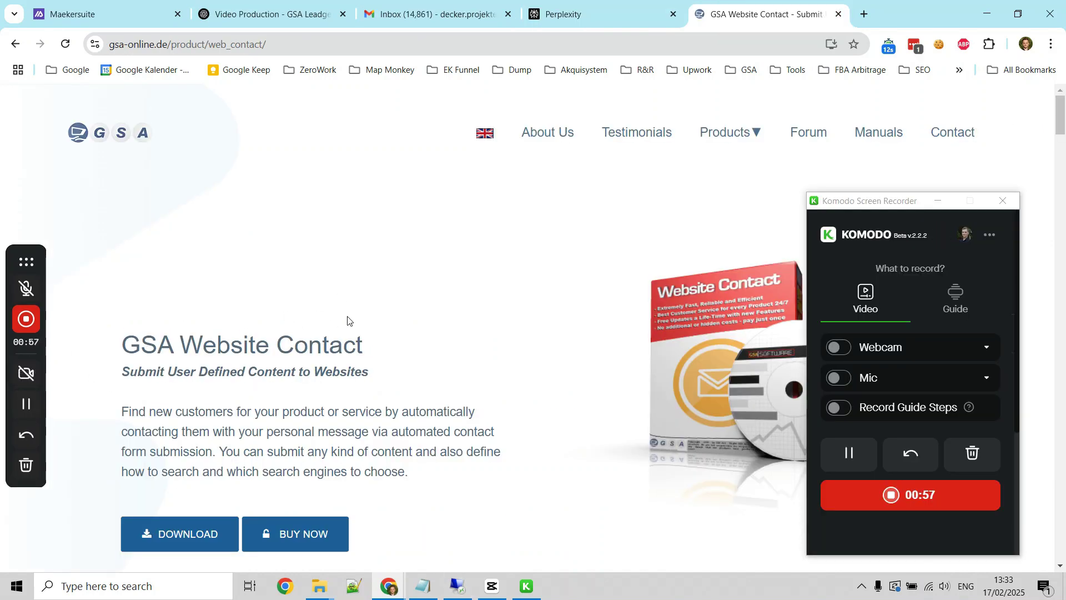
pyautogui.doubleClick(146, 344)
pyautogui.moveTo(145, 344); pyautogui.dragTo(442, 475)
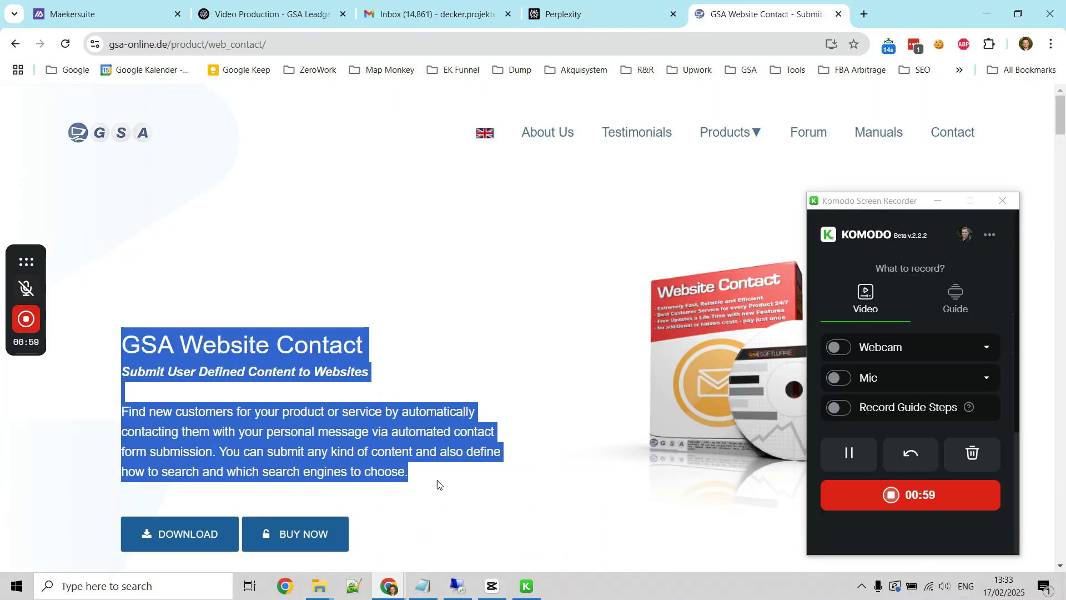
pyautogui.scroll(-4, 433, 412)
pyautogui.click(433, 413)
pyautogui.scroll(-4, 432, 411)
pyautogui.scroll(-5, 209, 312)
pyautogui.scroll(-4, 208, 312)
pyautogui.scroll(-4, 500, 342)
pyautogui.scroll(-3, 362, 329)
pyautogui.scroll(-4, 362, 329)
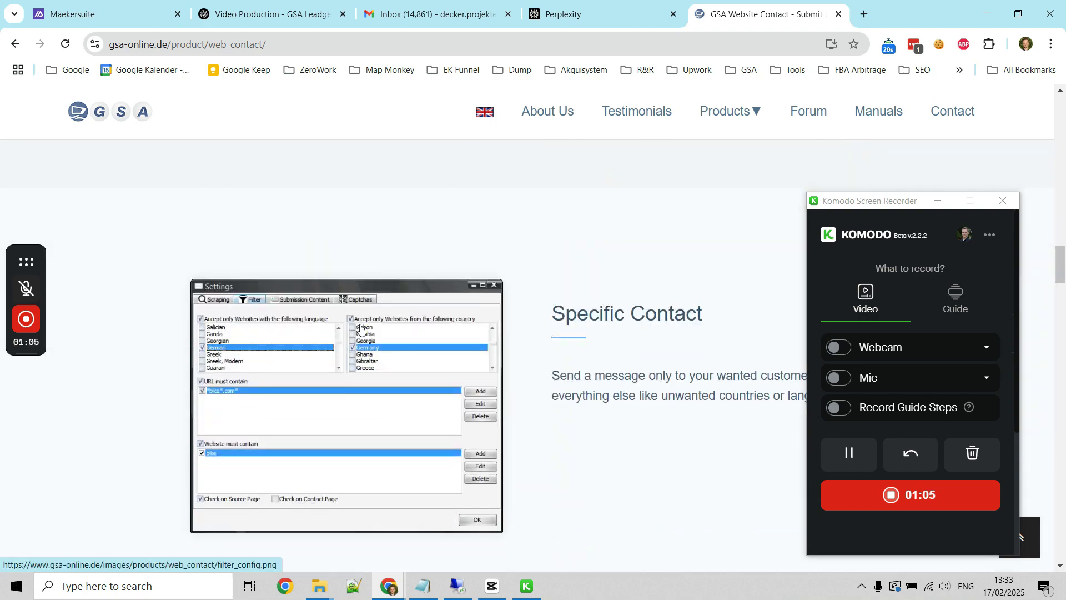
pyautogui.scroll(-5, 362, 329)
pyautogui.scroll(-5, 362, 326)
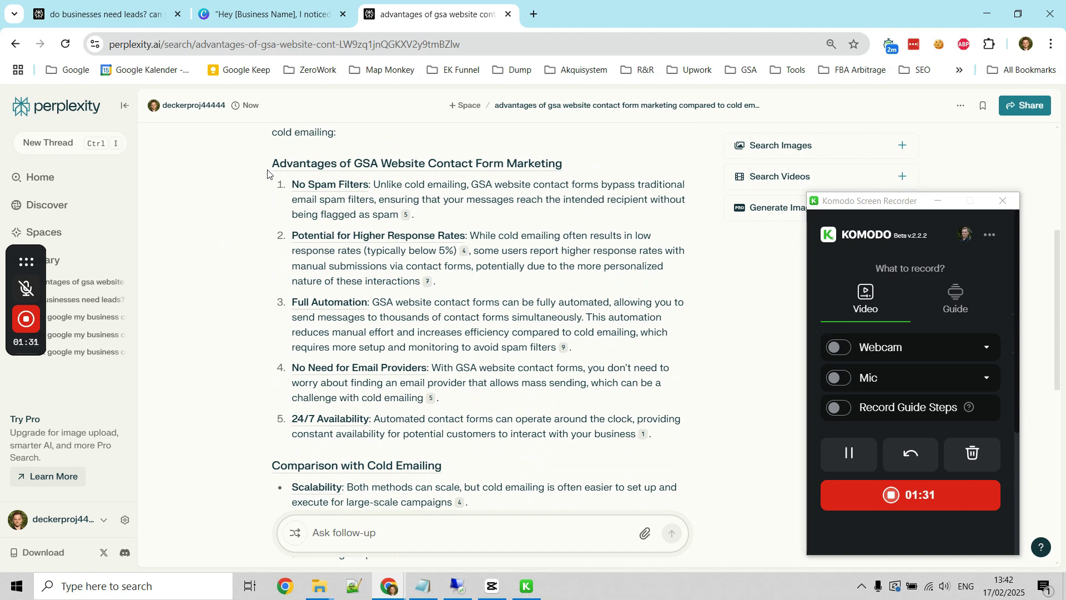
# Step: Highlight the Advantages heading with its No Spam Filters, higher response rates and Full Automation points
pyautogui.moveTo(273, 164); pyautogui.dragTo(563, 166)
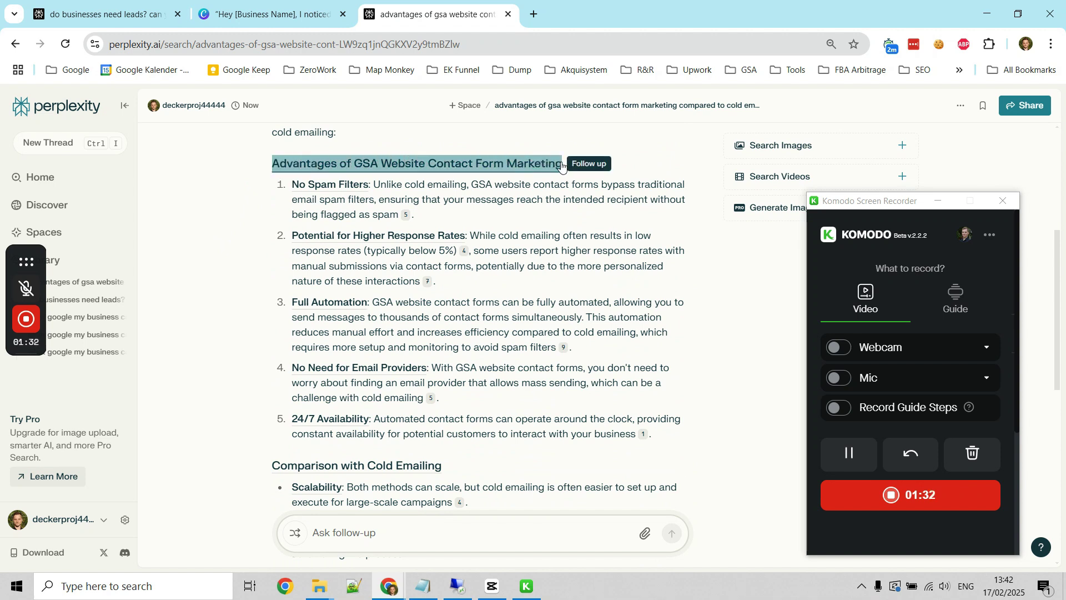
pyautogui.moveTo(563, 167); pyautogui.dragTo(530, 224)
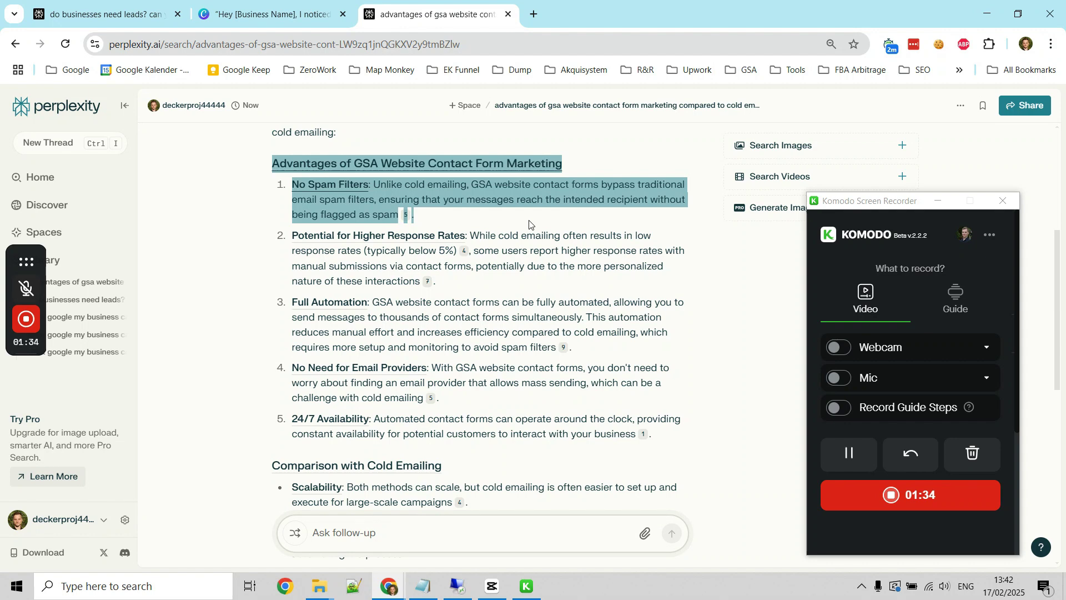
pyautogui.moveTo(530, 224); pyautogui.dragTo(527, 289)
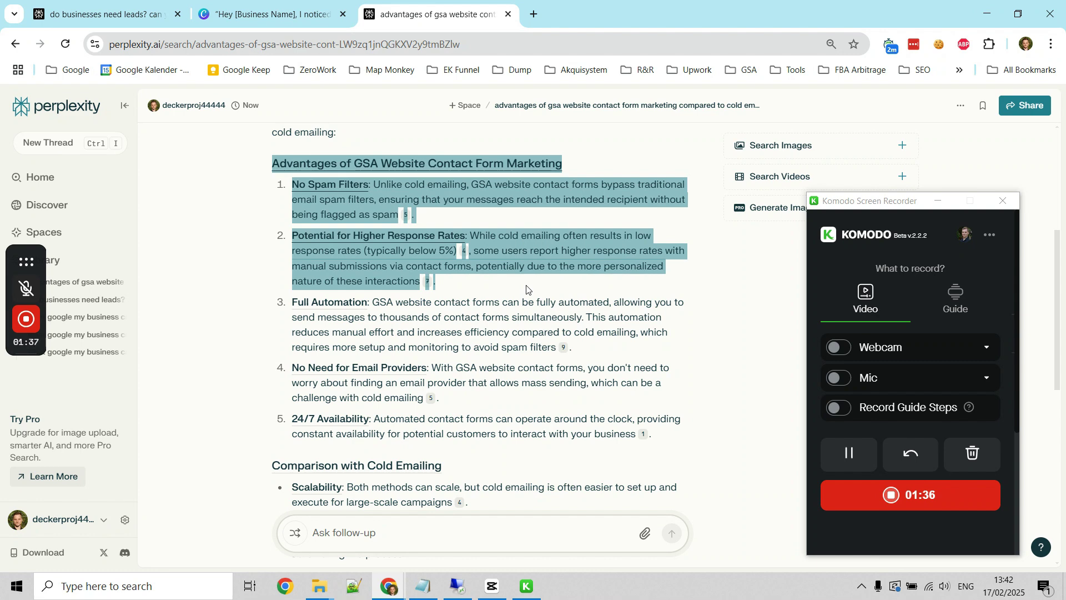
pyautogui.moveTo(526, 289); pyautogui.dragTo(595, 354)
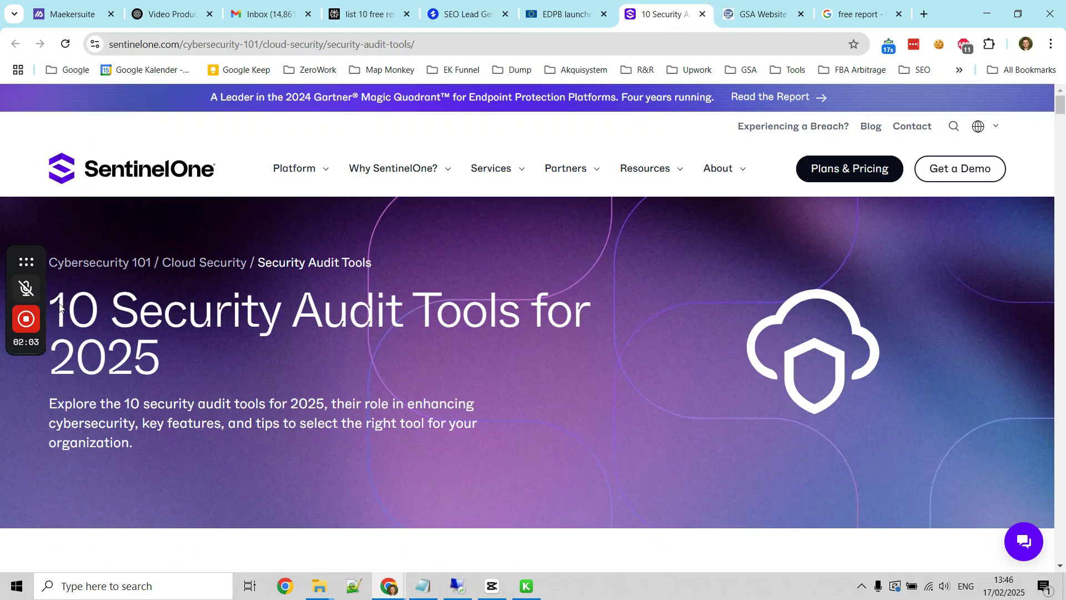
# Step: Highlight the article title, the SentinelOne byline and the SentinelOne Agentless heading
pyautogui.moveTo(49, 308); pyautogui.dragTo(164, 355)
pyautogui.click(592, 358)
pyautogui.scroll(-5, 659, 359)
pyautogui.scroll(-5, 659, 359)
pyautogui.doubleClick(417, 207)
pyautogui.scroll(-5, 476, 315)
pyautogui.scroll(-2, 475, 315)
pyautogui.scroll(-3, 475, 314)
pyautogui.scroll(-6, 474, 315)
pyautogui.scroll(-2, 416, 367)
pyautogui.moveTo(367, 376); pyautogui.dragTo(483, 387)
pyautogui.scroll(-3, 483, 387)
pyautogui.scroll(-6, 457, 393)
pyautogui.scroll(-4, 457, 394)
pyautogui.scroll(-5, 457, 394)
pyautogui.scroll(-3, 456, 393)
pyautogui.scroll(-5, 456, 394)
pyautogui.scroll(-5, 457, 393)
pyautogui.scroll(-3, 457, 393)
pyautogui.scroll(4, 457, 393)
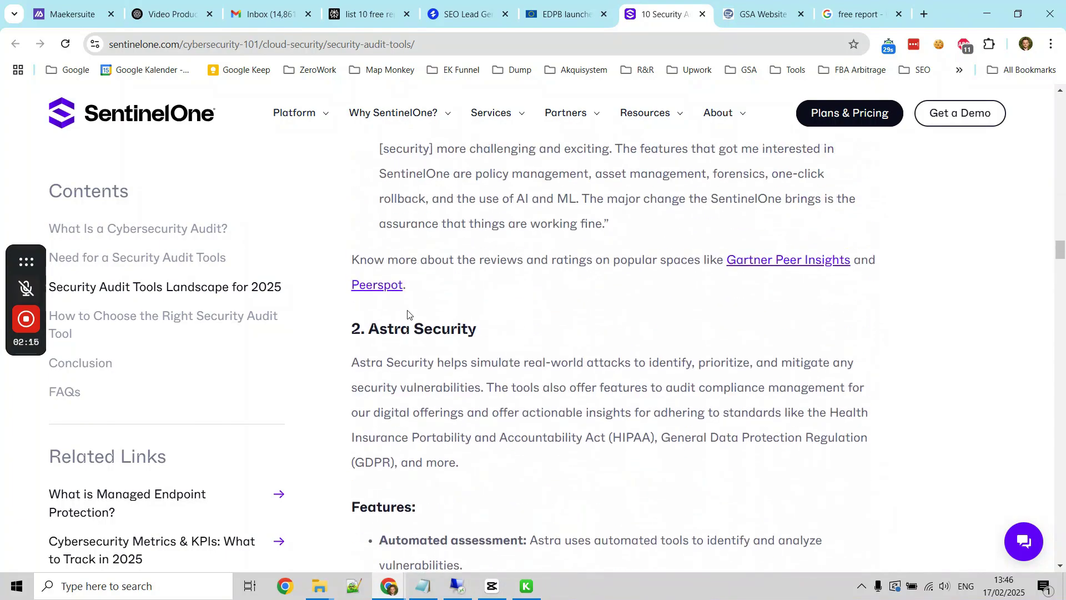
pyautogui.moveTo(363, 330); pyautogui.dragTo(477, 330)
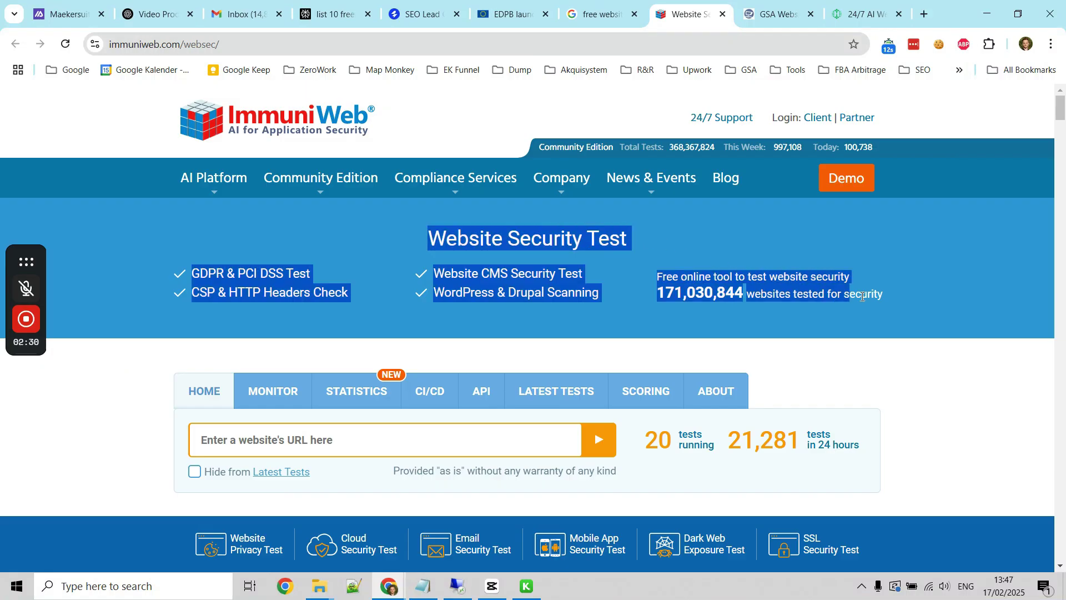
# Step: Highlight the Website Security Test heading and features, then clear the countries table selection
pyautogui.moveTo(428, 238)
pyautogui.mouseDown()
pyautogui.moveTo(593, 232)
pyautogui.moveTo(883, 296)
pyautogui.mouseUp()
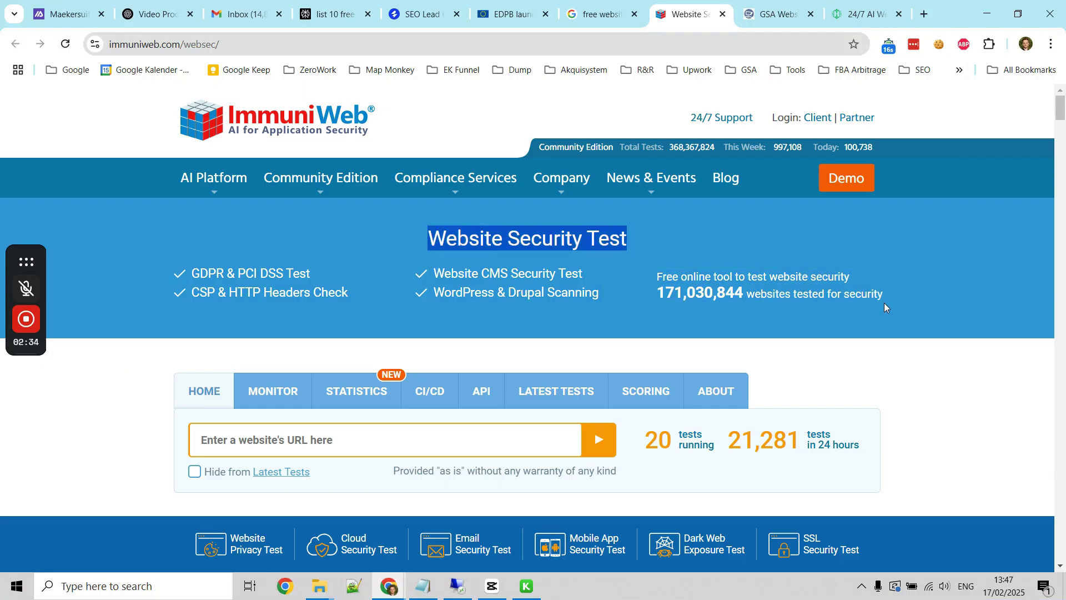
pyautogui.click(921, 364)
pyautogui.scroll(-2, 358, 264)
pyautogui.scroll(-3, 359, 265)
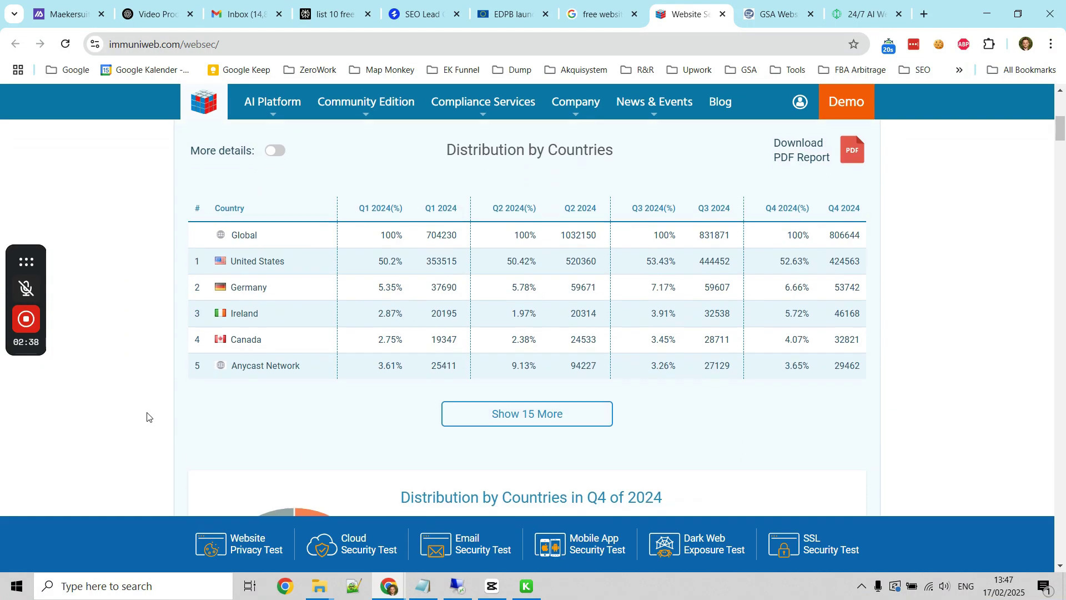
pyautogui.moveTo(191, 207); pyautogui.dragTo(913, 425)
pyautogui.click(913, 425)
pyautogui.scroll(-5, 913, 426)
pyautogui.scroll(-5, 913, 425)
pyautogui.scroll(-5, 914, 425)
pyautogui.scroll(-5, 920, 428)
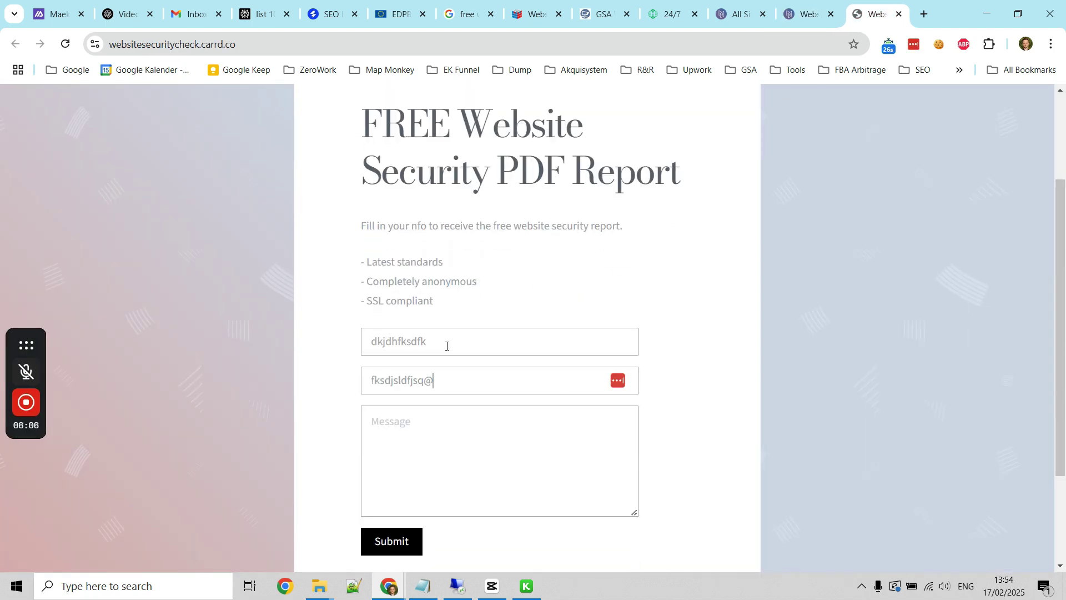
pyautogui.scroll(-2, 534, 333)
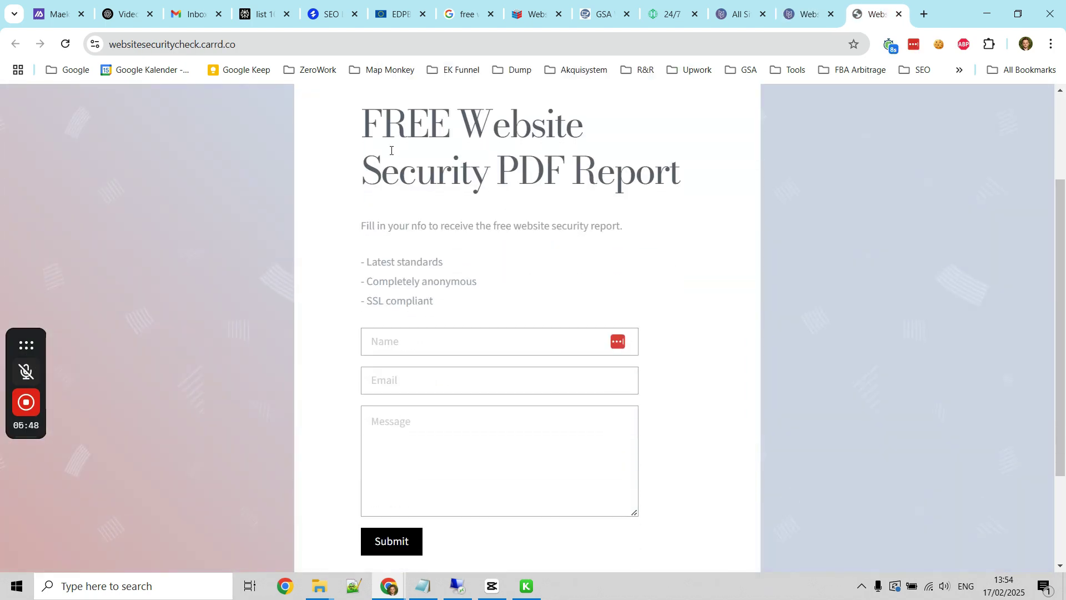
pyautogui.moveTo(362, 109); pyautogui.dragTo(613, 347)
# Step: Highlight the name placeholder and the intro text about the free report
pyautogui.doubleClick(376, 341)
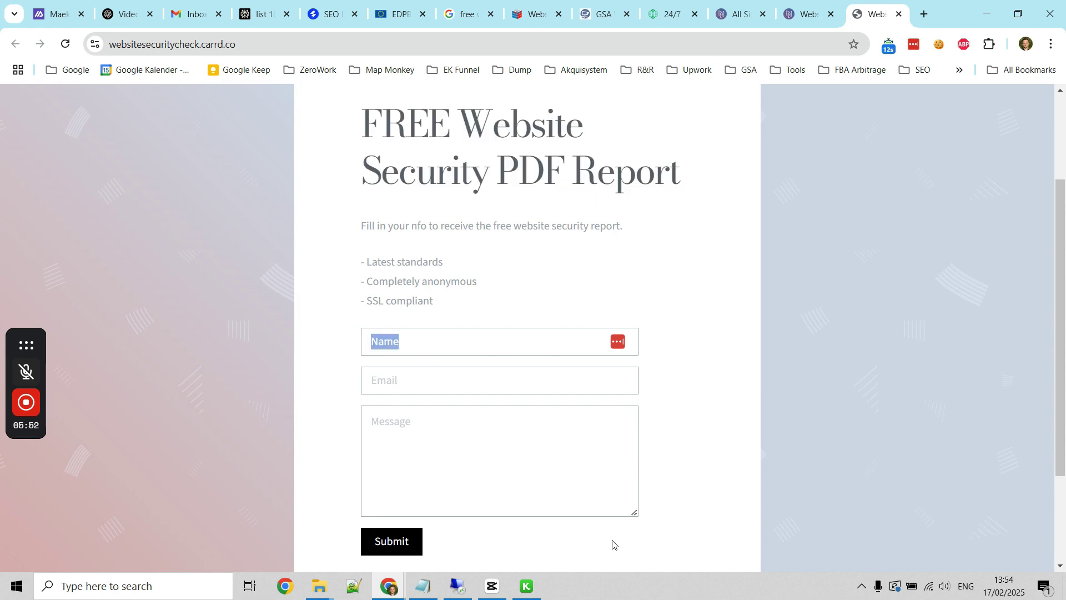
pyautogui.click(450, 398)
pyautogui.moveTo(361, 225); pyautogui.dragTo(455, 283)
pyautogui.click(483, 317)
pyautogui.scroll(2, 583, 375)
pyautogui.scroll(-2, 794, 376)
pyautogui.scroll(2, 794, 376)
pyautogui.scroll(-2, 587, 366)
# Step: Fill in the name, email and website fields and submit the security report request
pyautogui.click(448, 345)
pyautogui.write('dkjdhfksdfk')
pyautogui.press('Tab')
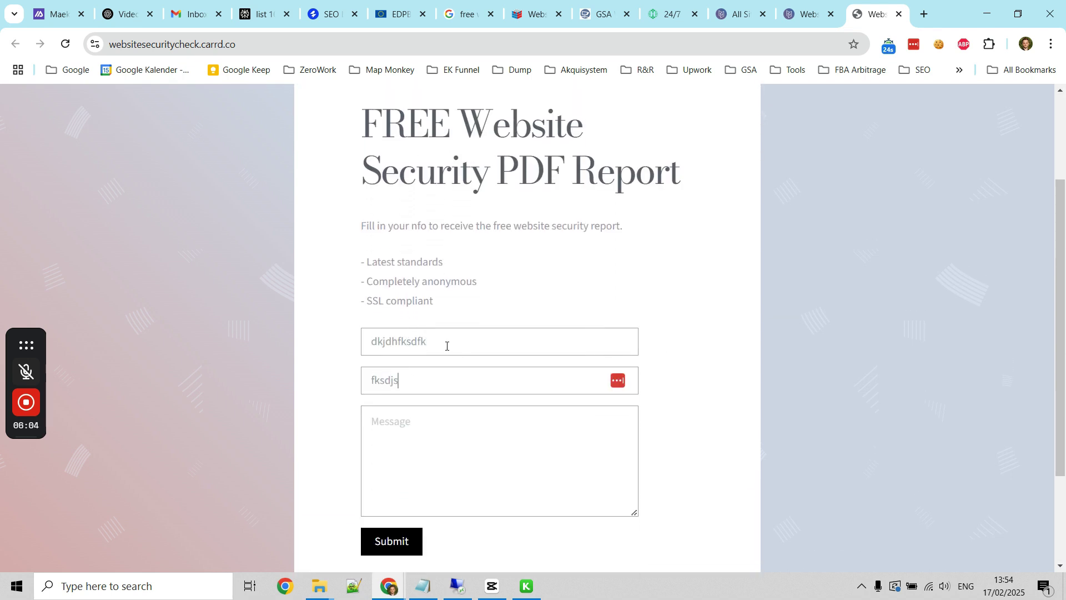
pyautogui.press('Tab')
pyautogui.write('mywebsit')
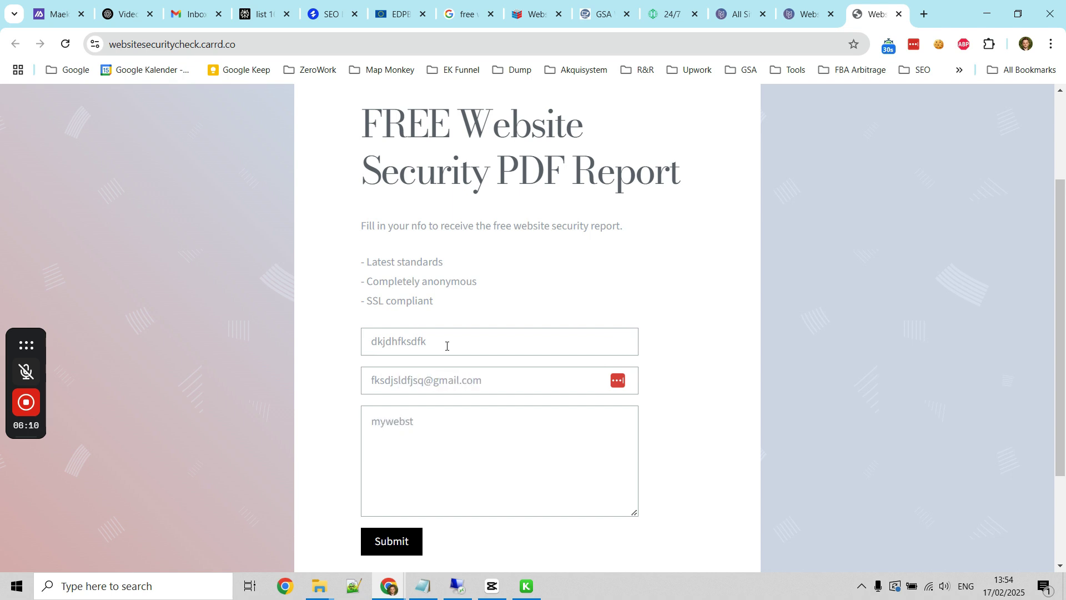
pyautogui.write('e.com')
pyautogui.click(388, 547)
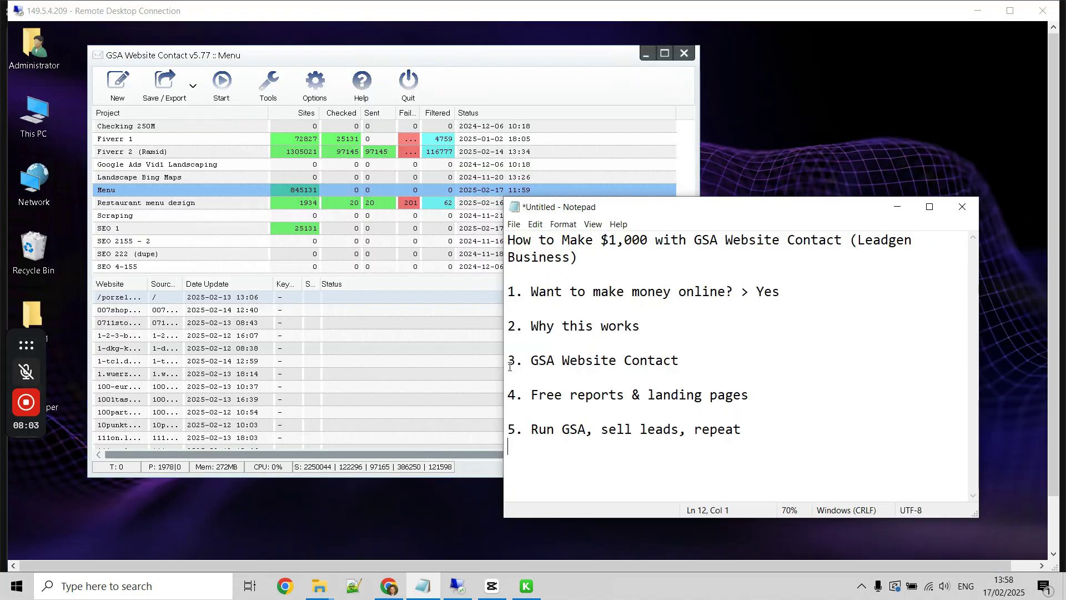
# Step: Hide the outline notes and add the keyword 'dentist new york' to the Menu project's settings
pyautogui.moveTo(508, 361); pyautogui.dragTo(714, 370)
pyautogui.click(735, 364)
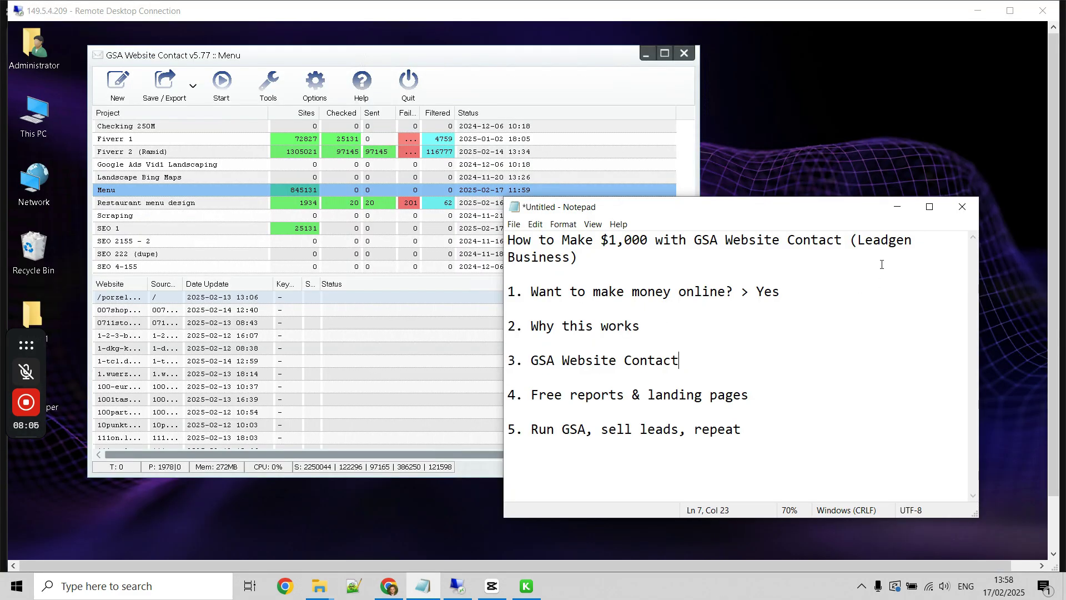
pyautogui.click(898, 207)
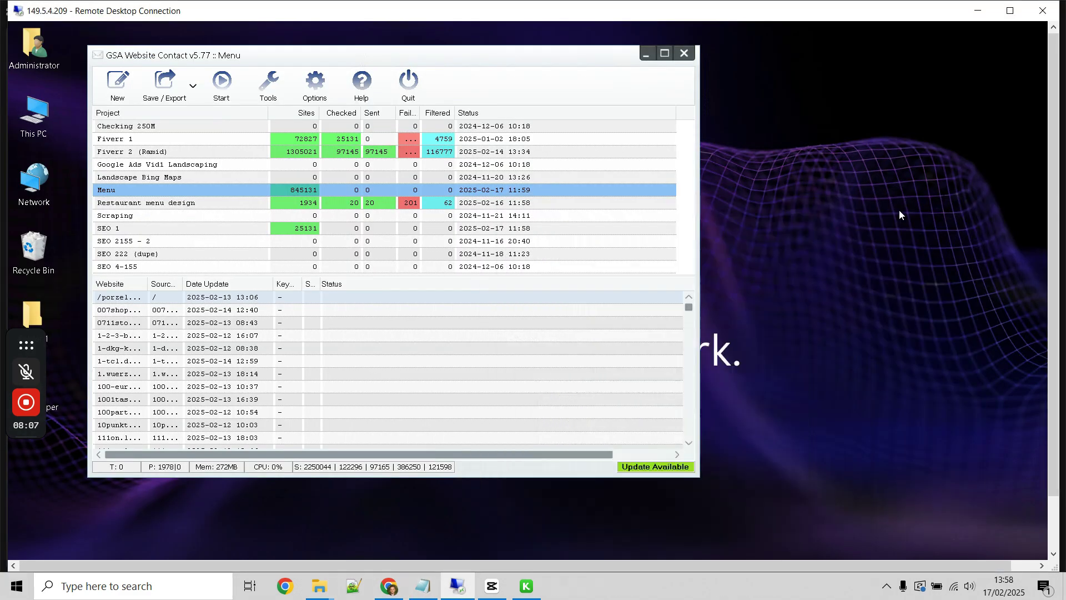
pyautogui.rightClick(166, 192)
pyautogui.click(208, 198)
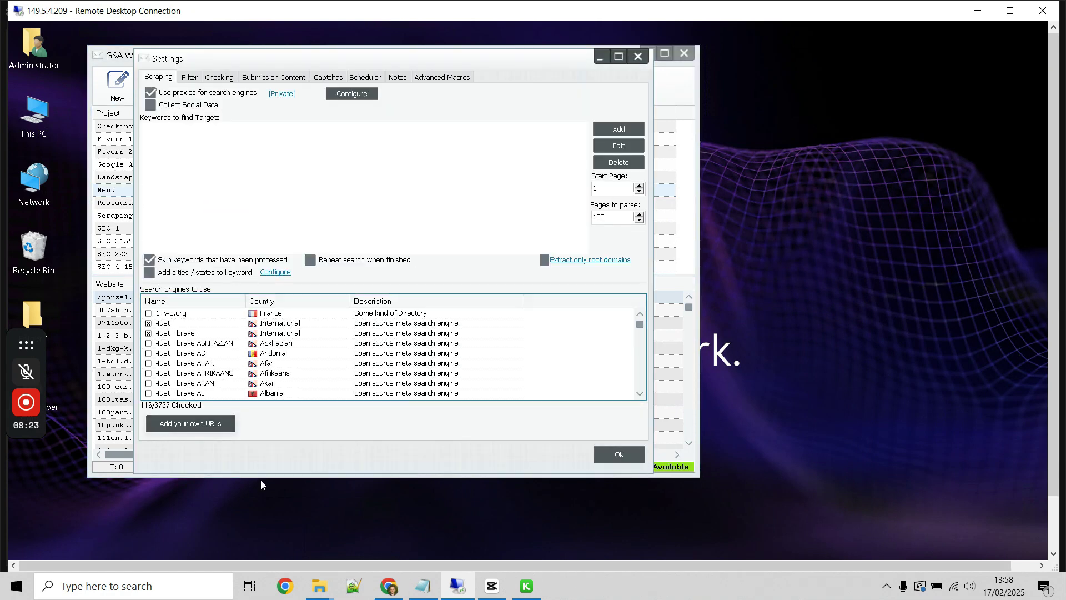
pyautogui.click(618, 129)
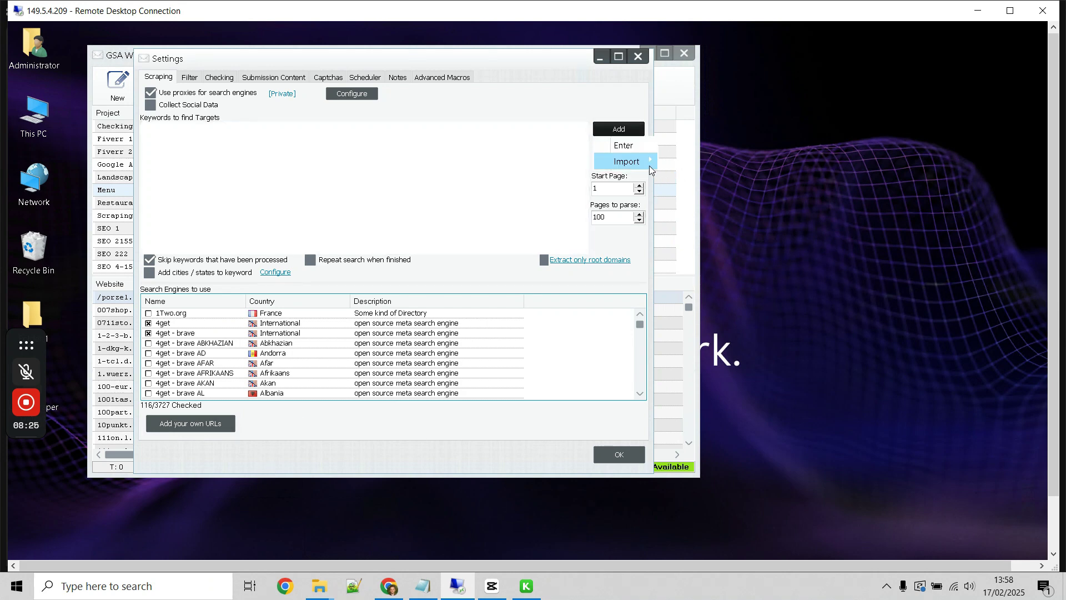
pyautogui.click(636, 148)
pyautogui.write('dentist new york')
pyautogui.press('Return')
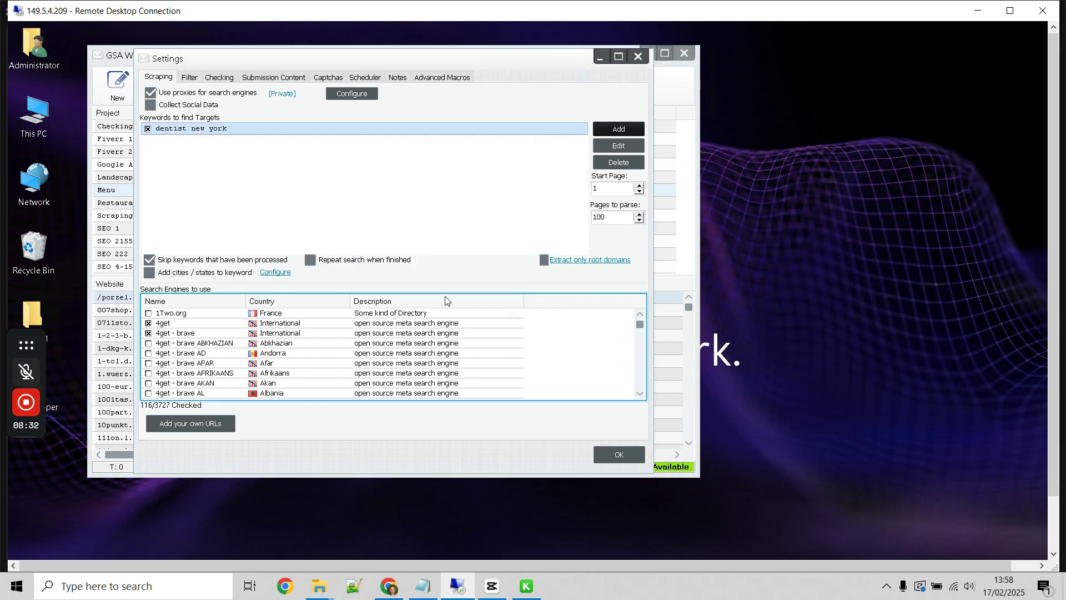
# Step: In the city options untick Andorra and include the Cities of US State New York
pyautogui.click(269, 273)
pyautogui.click(281, 170)
pyautogui.click(281, 162)
pyautogui.click(333, 171)
pyautogui.moveTo(504, 167); pyautogui.dragTo(505, 325)
pyautogui.click(282, 171)
pyautogui.click(422, 380)
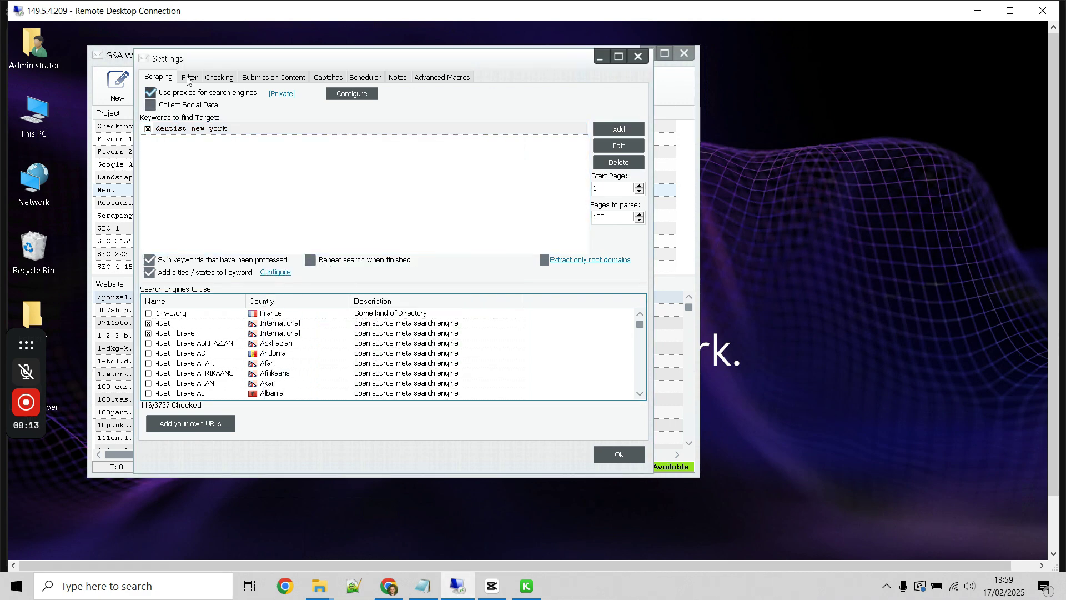
# Step: Replace the Submission Content message with the pasted security scan pitch
pyautogui.click(273, 77)
pyautogui.click(432, 280)
pyautogui.doubleClick(432, 281)
pyautogui.hotkey('ctrl', 'a')
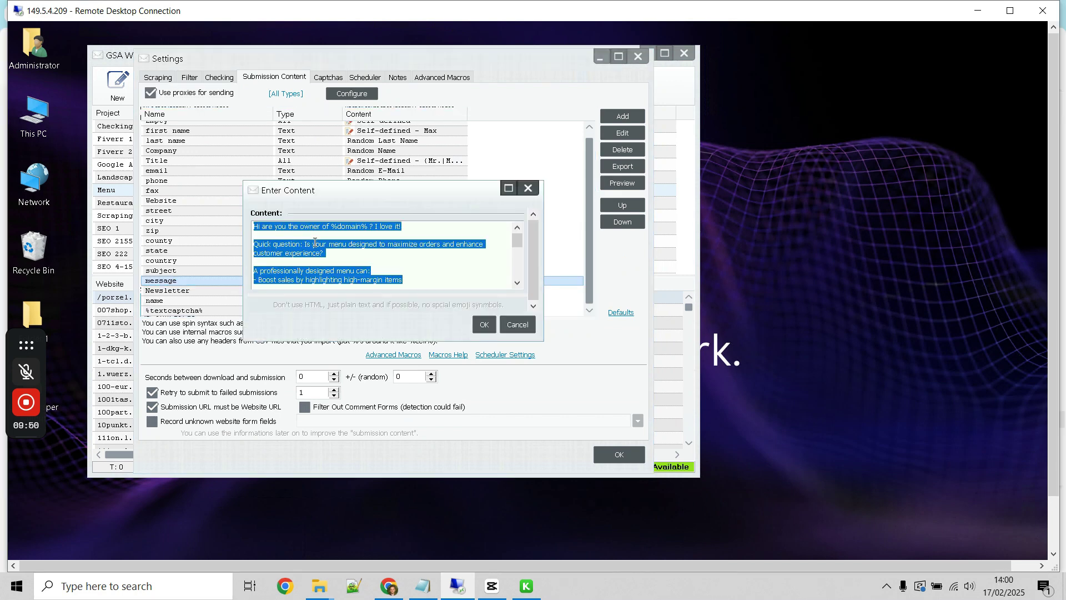
pyautogui.write('Hi [Business Name], I ran a free website security scan for you and found some potential risks. Do you want me to send the full report?')
# Step: Insert the %domain% placeholder, separate the report question and link into paragraphs, and save the message
pyautogui.doubleClick(275, 226)
pyautogui.write('%domain%,')
pyautogui.click(272, 235)
pyautogui.press('Return')
pyautogui.press('Return')
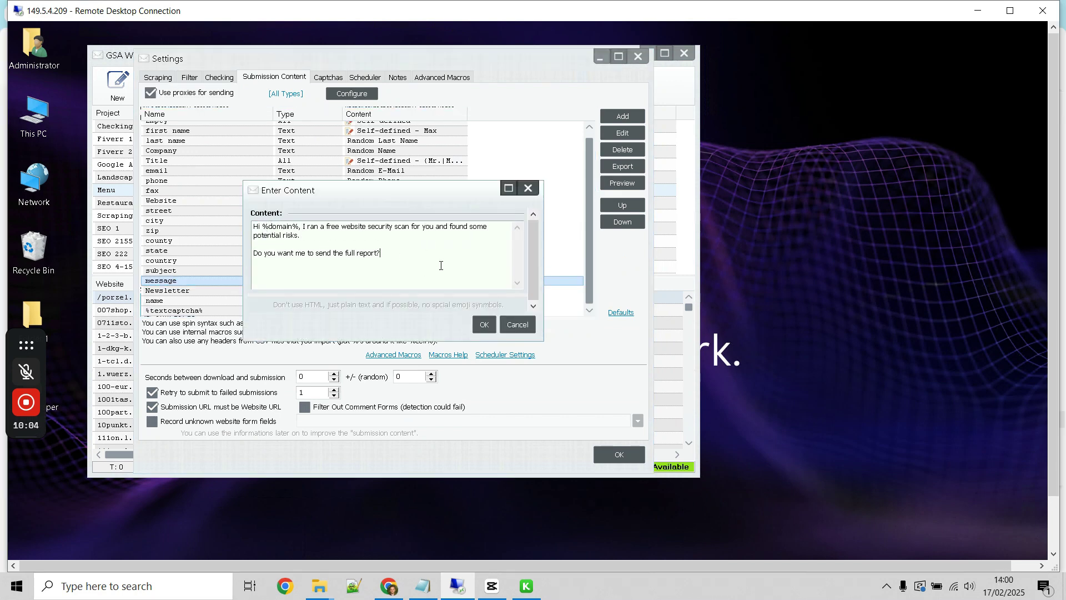
pyautogui.press('Return')
pyautogui.press('Return')
pyautogui.write('www.freesecurityreport.com')
pyautogui.click(484, 325)
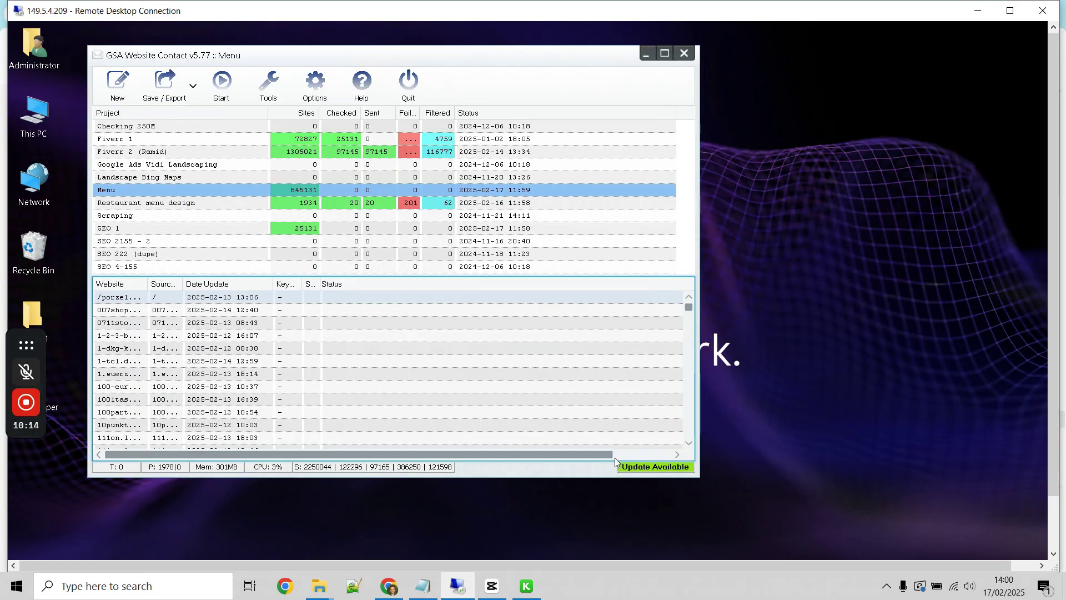
# Step: Start the Menu project in Scrape + Check + Send (do all) mode, confirm the preview, and return to the notes
pyautogui.click(230, 91)
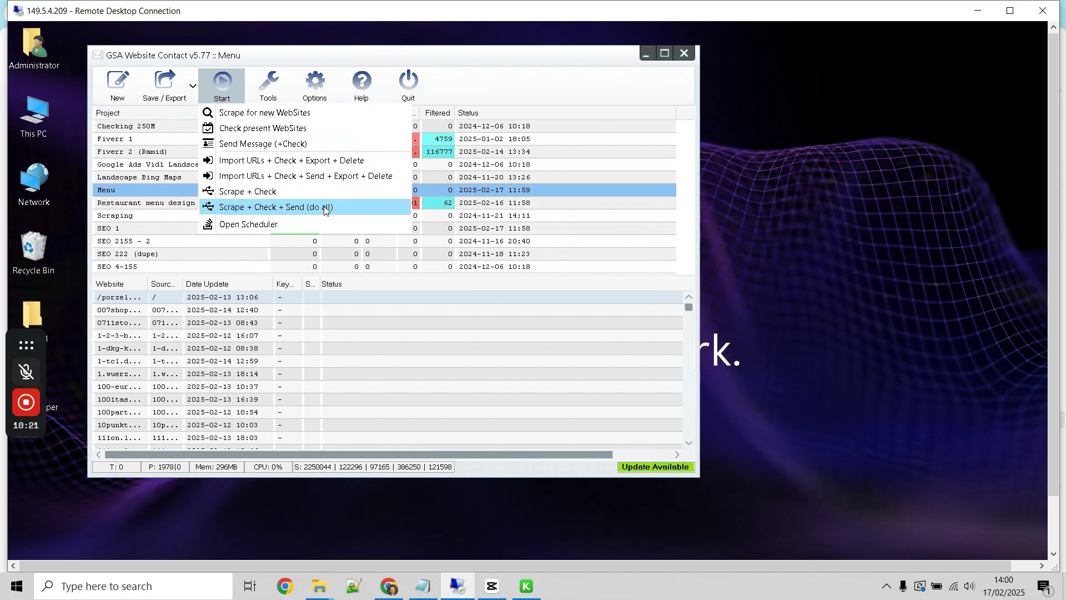
pyautogui.click(326, 210)
pyautogui.click(454, 322)
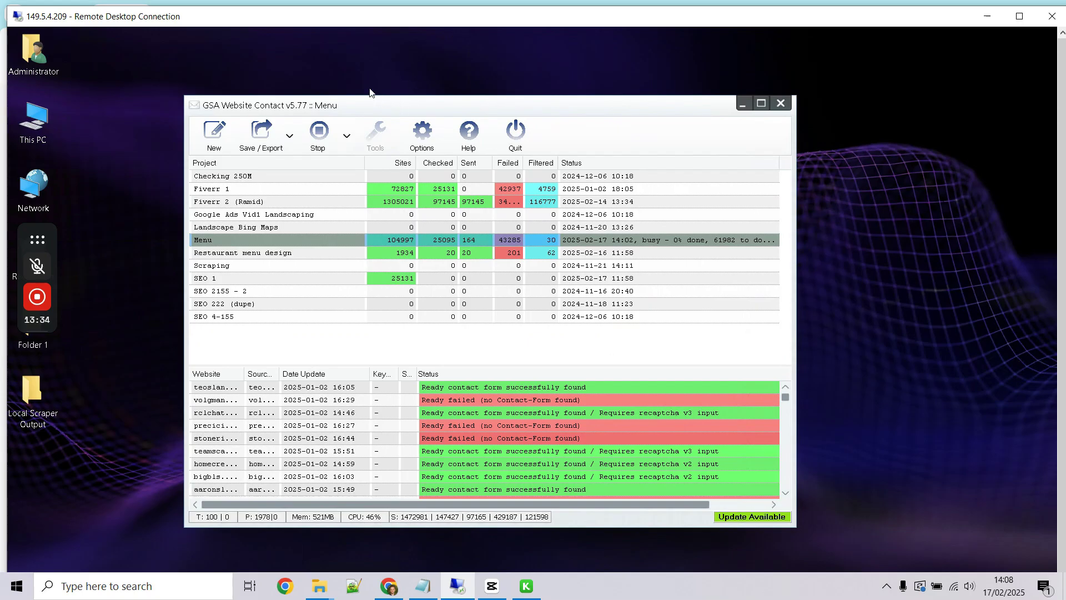
pyautogui.moveTo(410, 105); pyautogui.dragTo(341, 64)
pyautogui.click(425, 586)
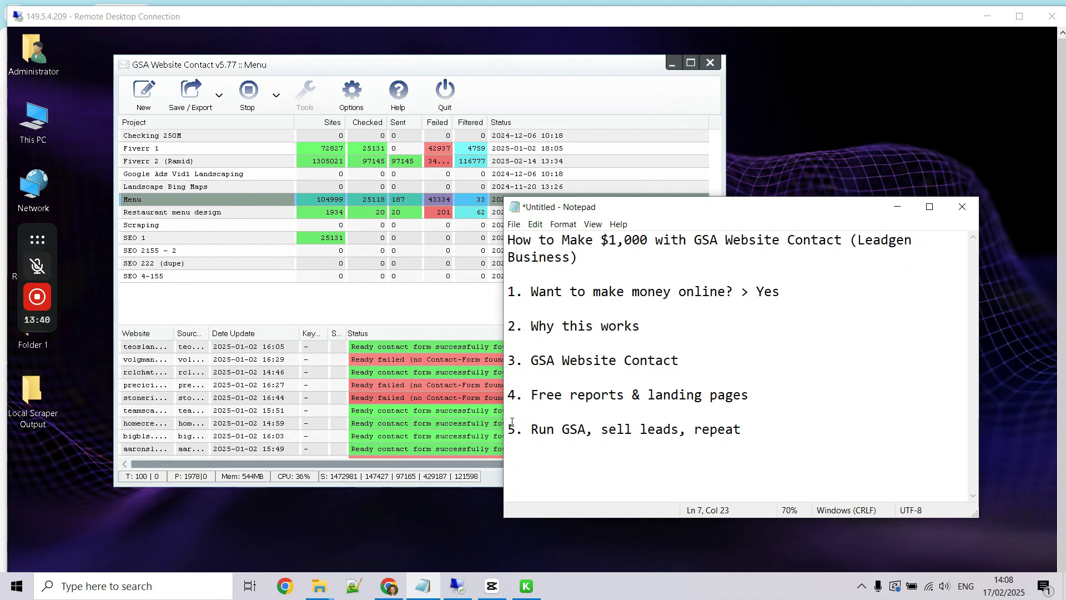
# Step: Start a new line after item 5 for the sixth outline point 'Comment <3 See you'
pyautogui.moveTo(508, 429); pyautogui.dragTo(759, 433)
pyautogui.click(769, 422)
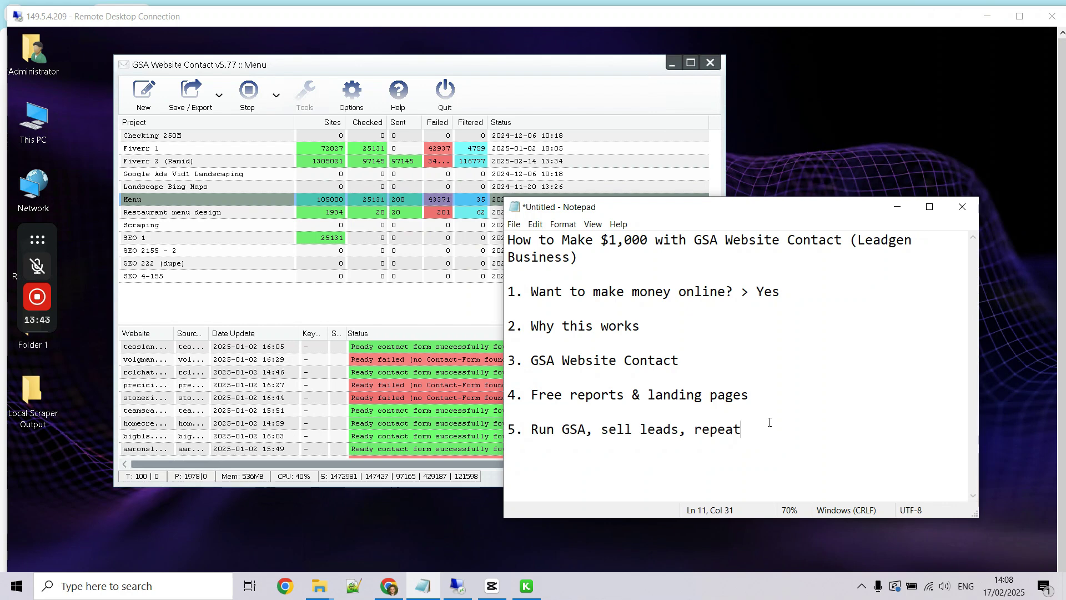
pyautogui.press('Return')
pyautogui.press('Return')
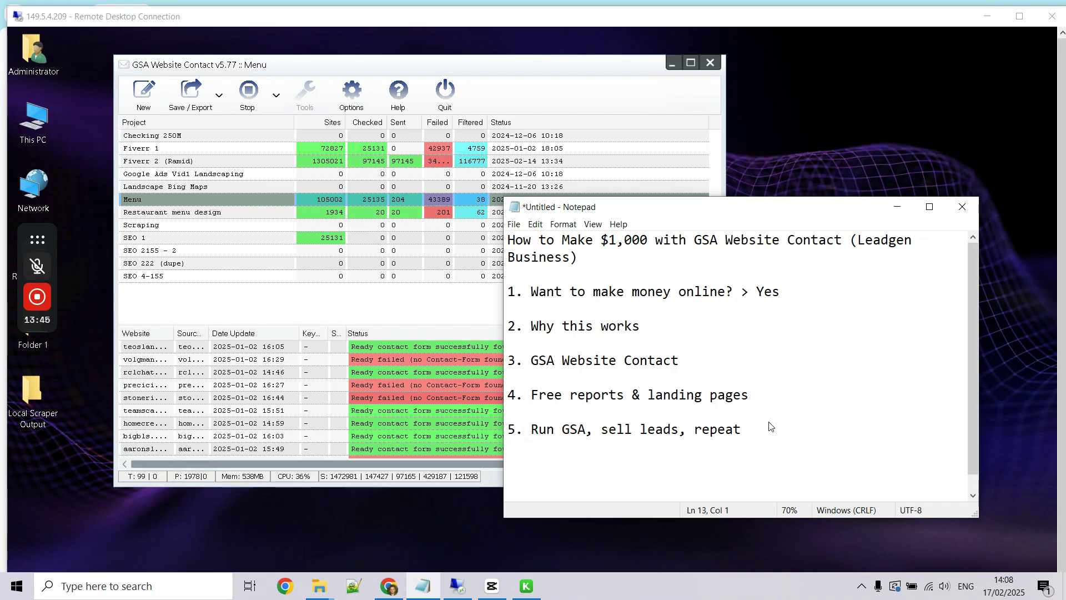
pyautogui.write('6. Comment ')
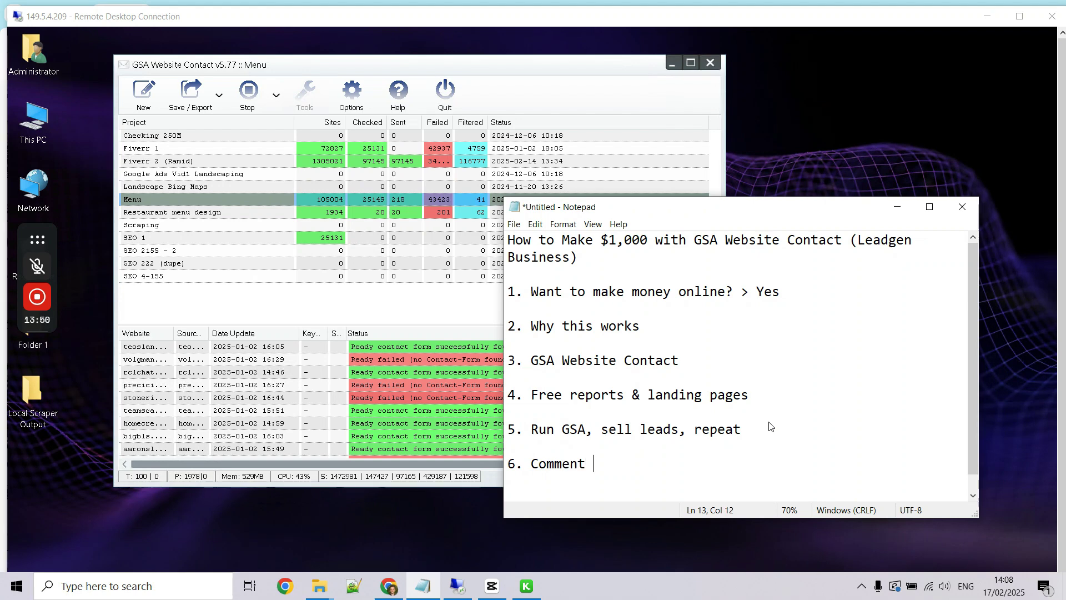
pyautogui.write('<3')
pyautogui.write(' See you')
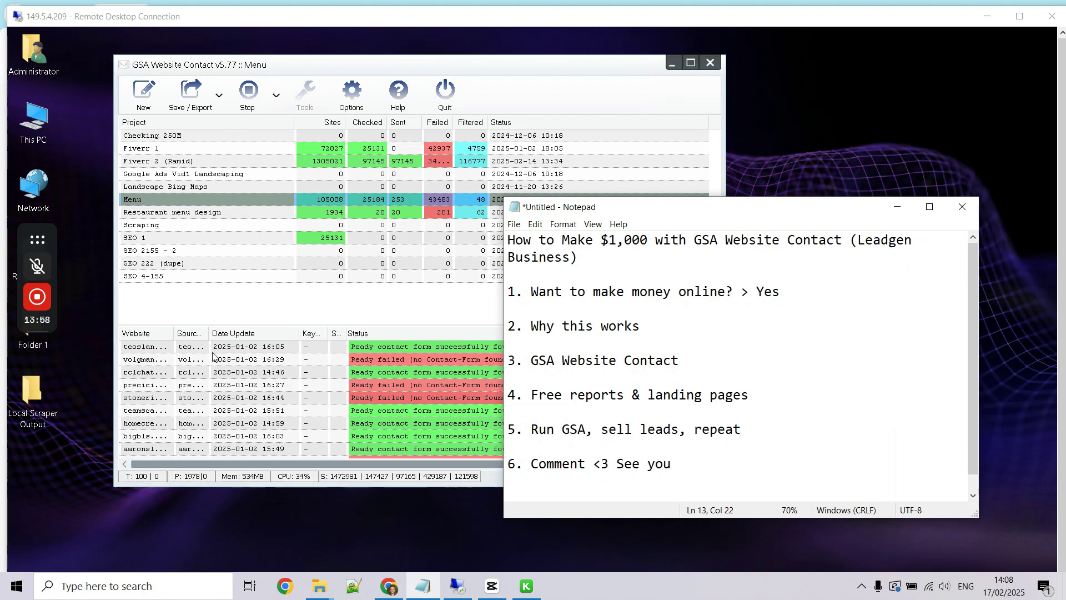